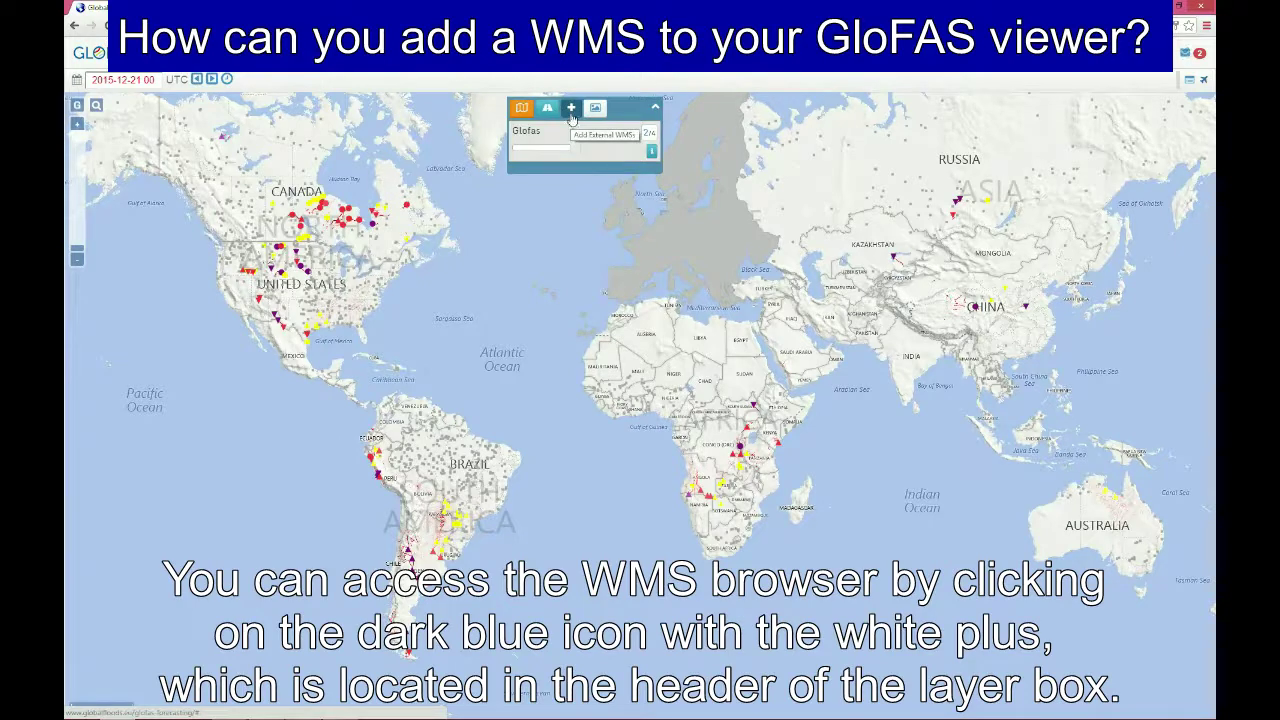
Open the external WMS browser, then search 'global risk' in a new tab and open the Global Risk Data Platform site
{"action": "left_click", "coordinate": [571, 116]}
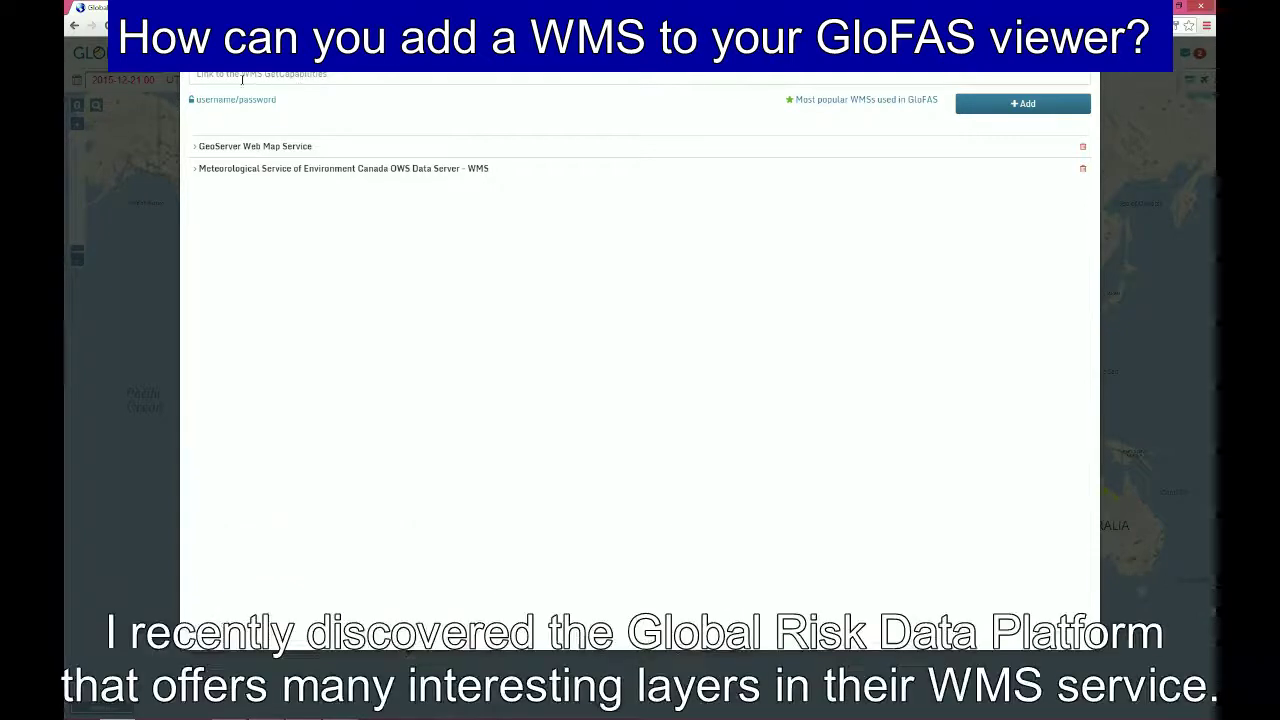
{"action": "key", "text": "ctrl+t"}
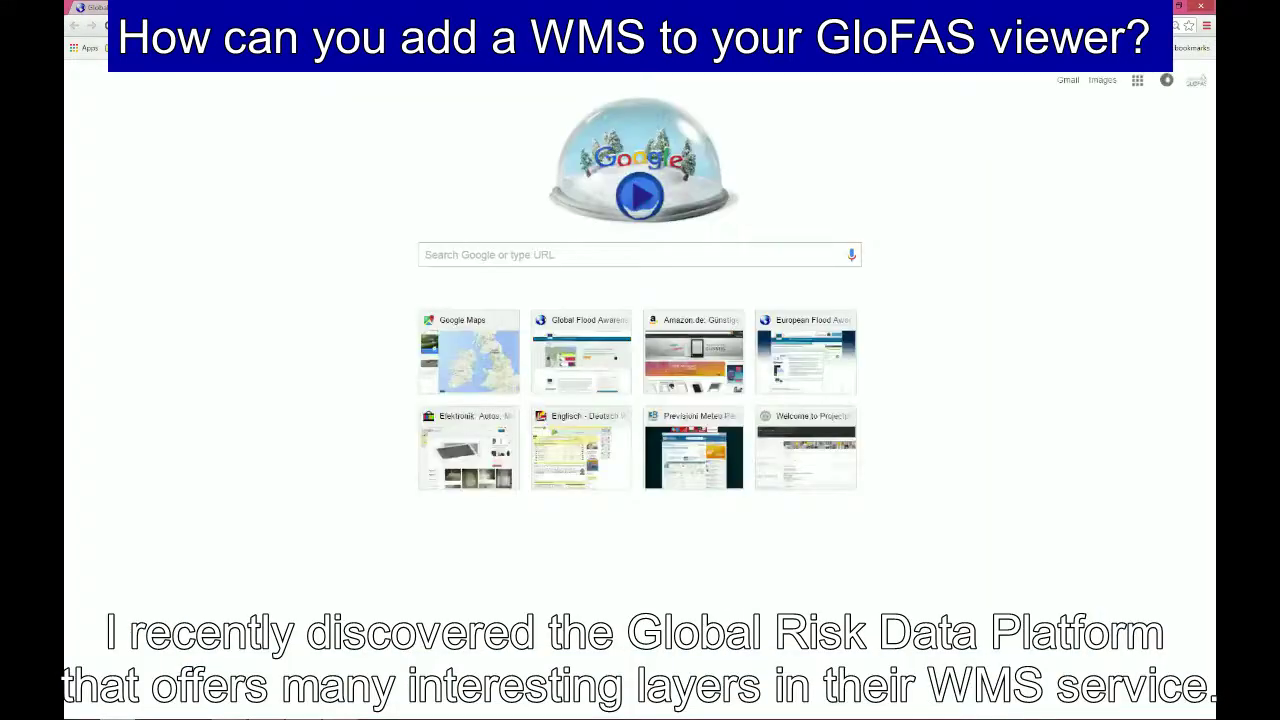
{"action": "type", "text": "global risk"}
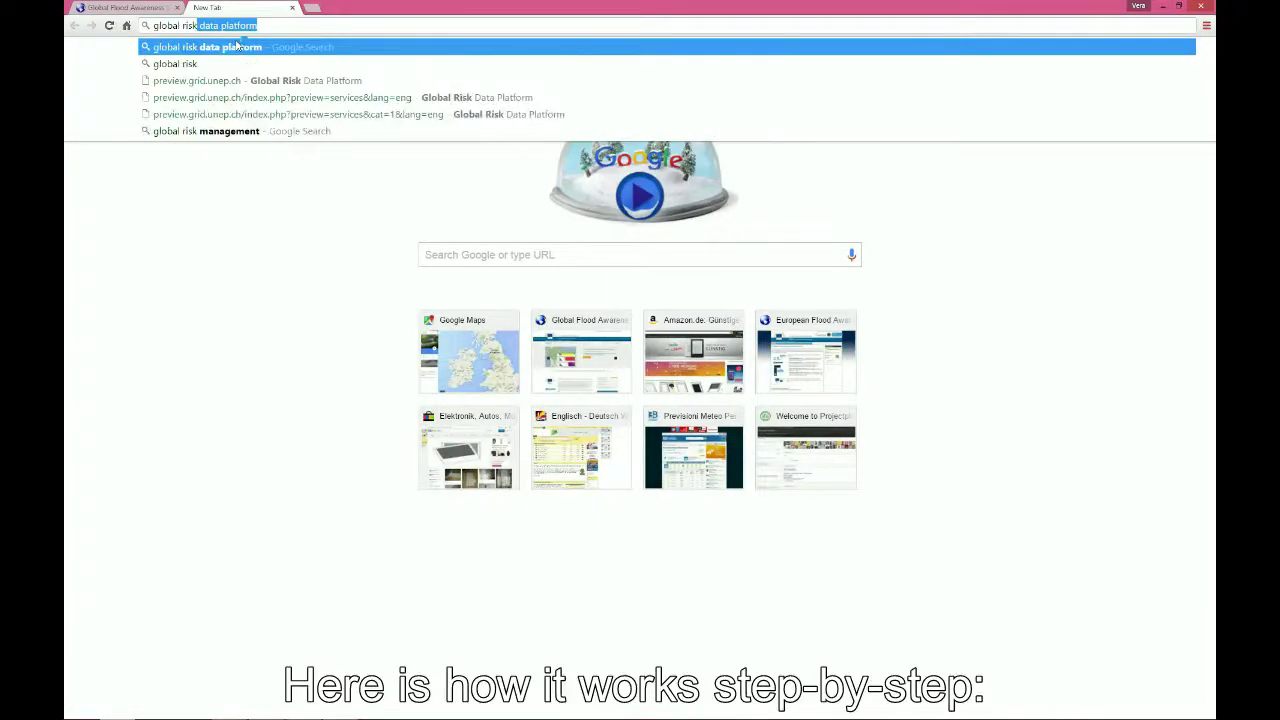
{"action": "left_click", "coordinate": [237, 46]}
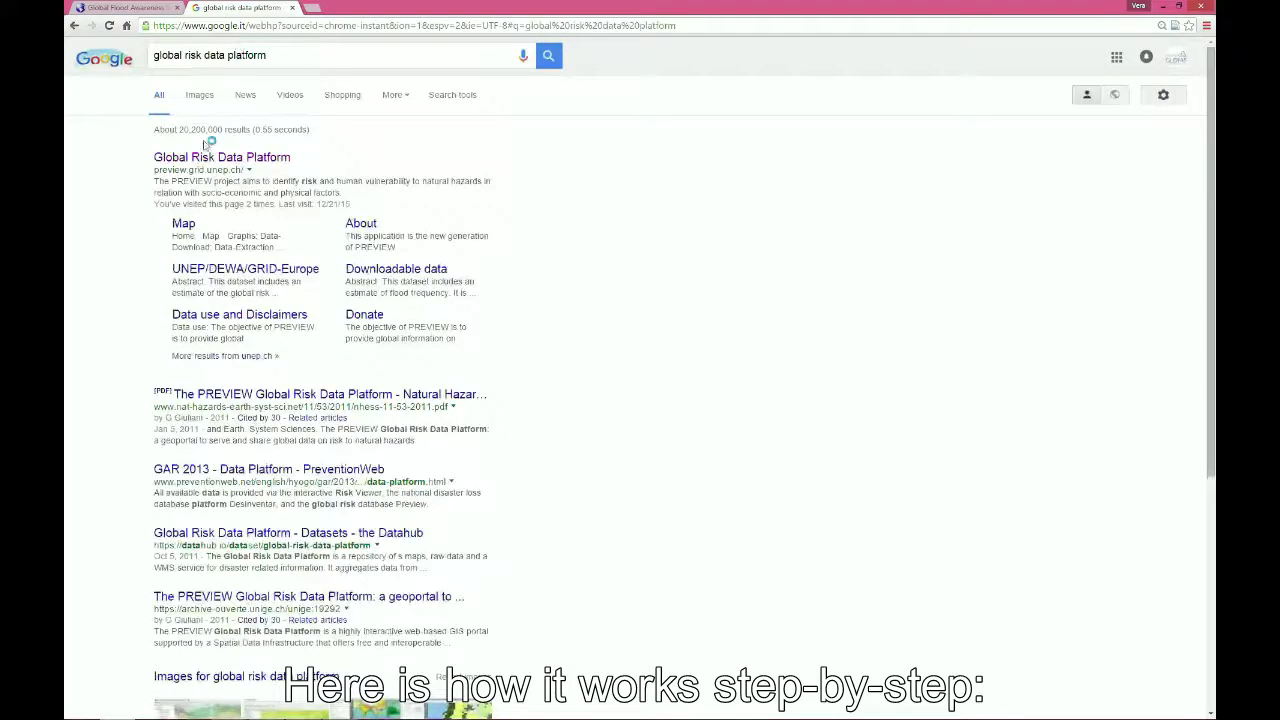
{"action": "left_click", "coordinate": [198, 160]}
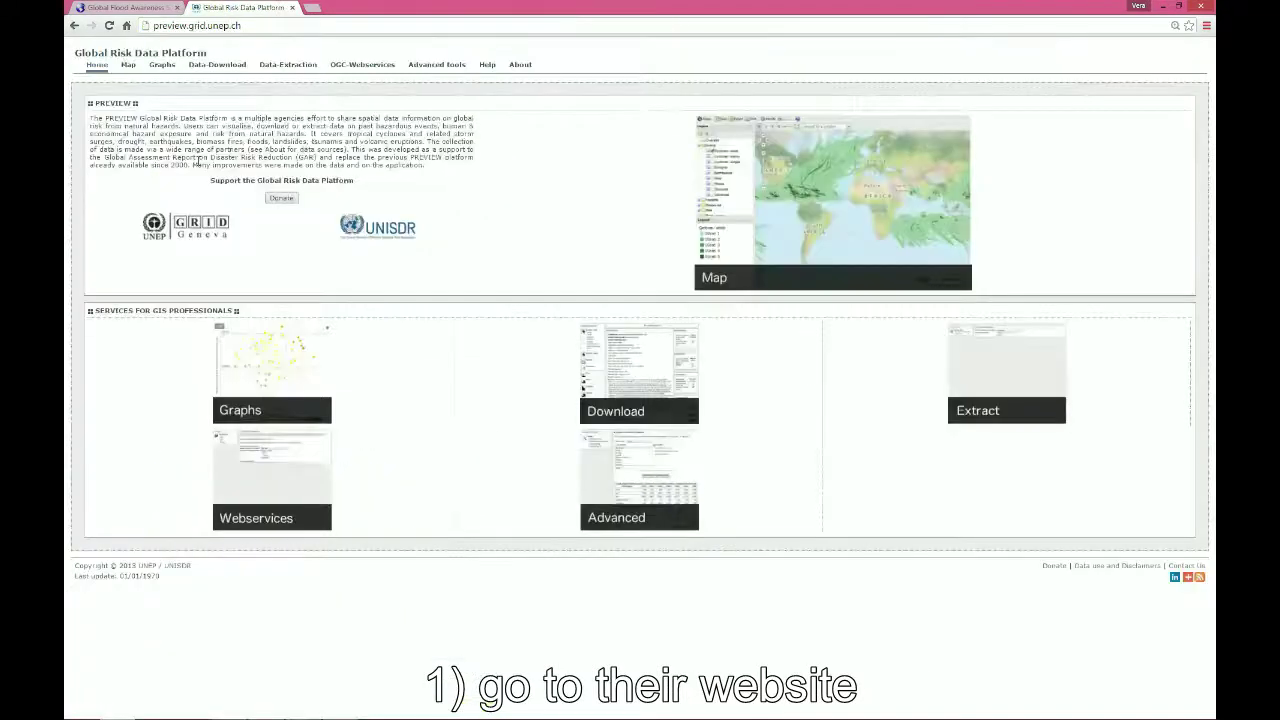
{"action": "left_click", "coordinate": [263, 528]}
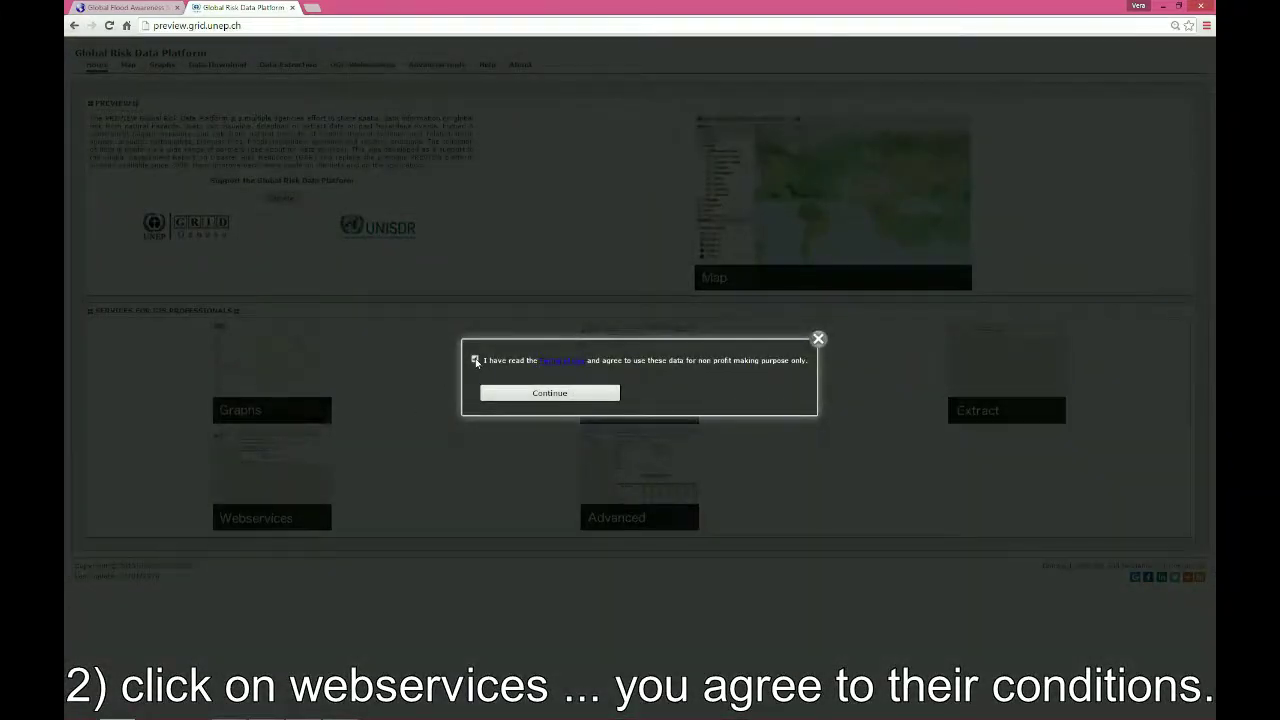
{"action": "left_click", "coordinate": [518, 396]}
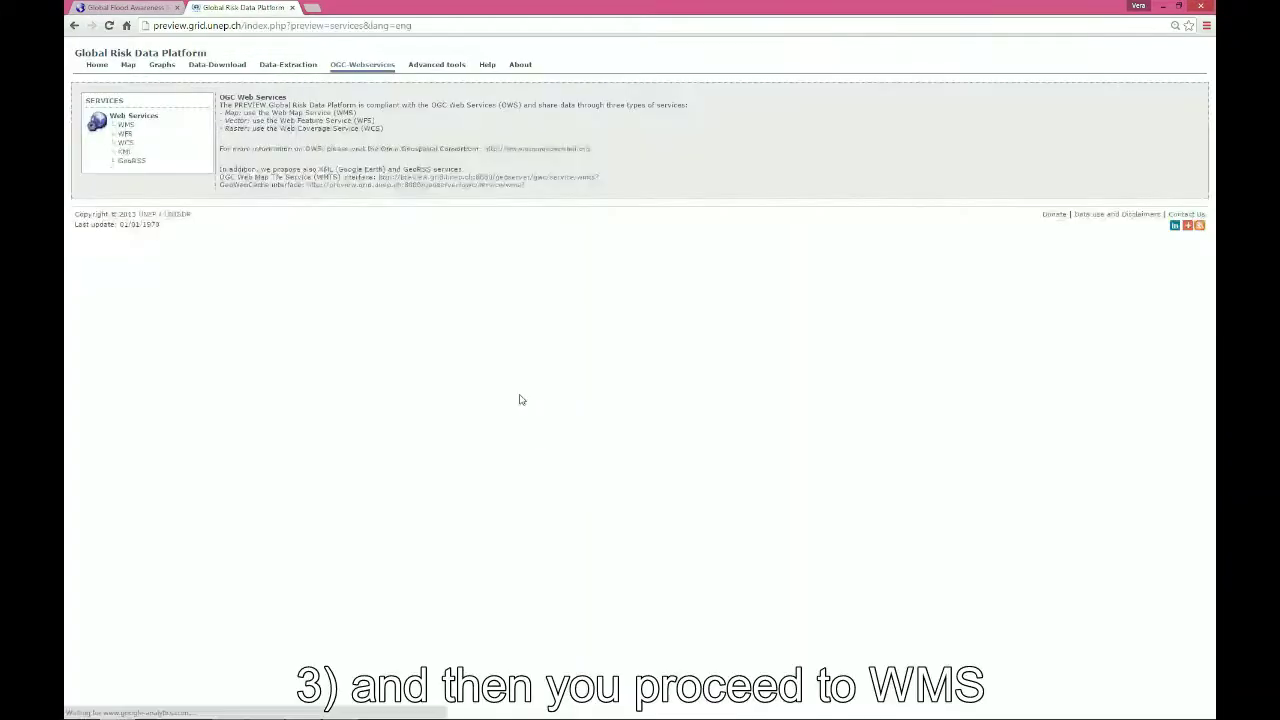
{"action": "left_click", "coordinate": [127, 129]}
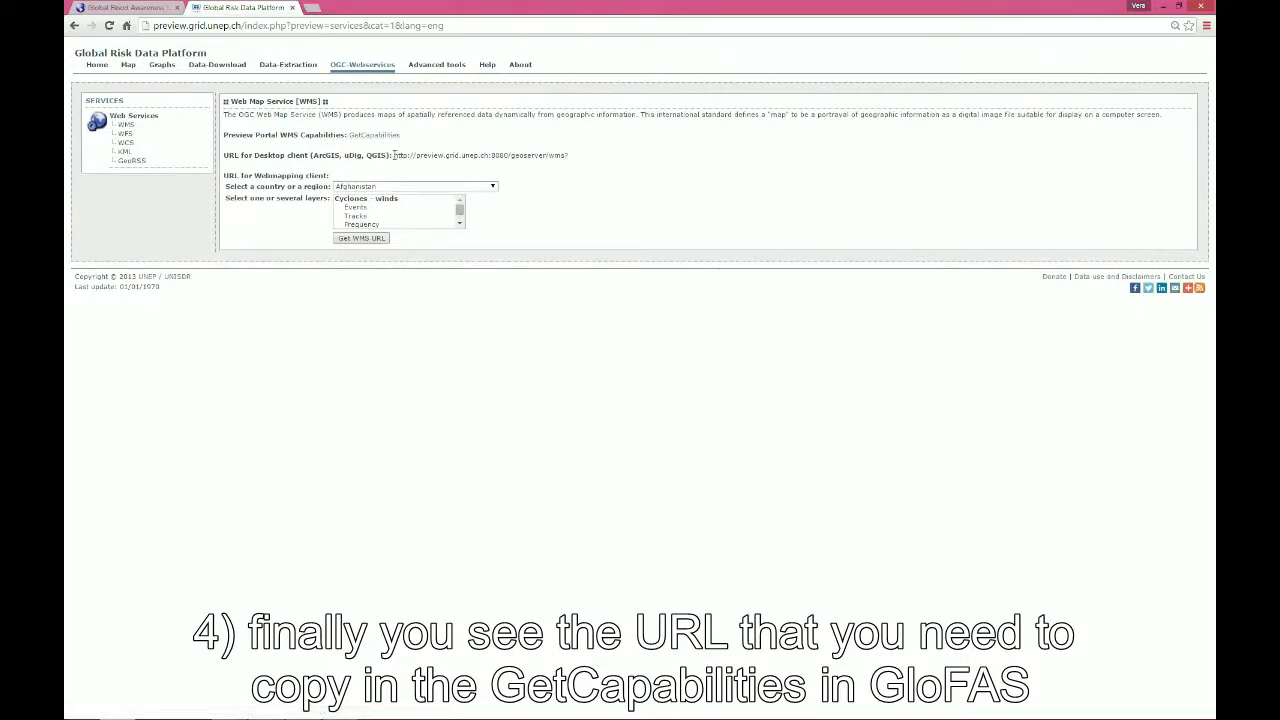
{"action": "left_click_drag", "start_coordinate": [394, 155], "coordinate": [568, 156]}
{"action": "key", "text": "ctrl+c"}
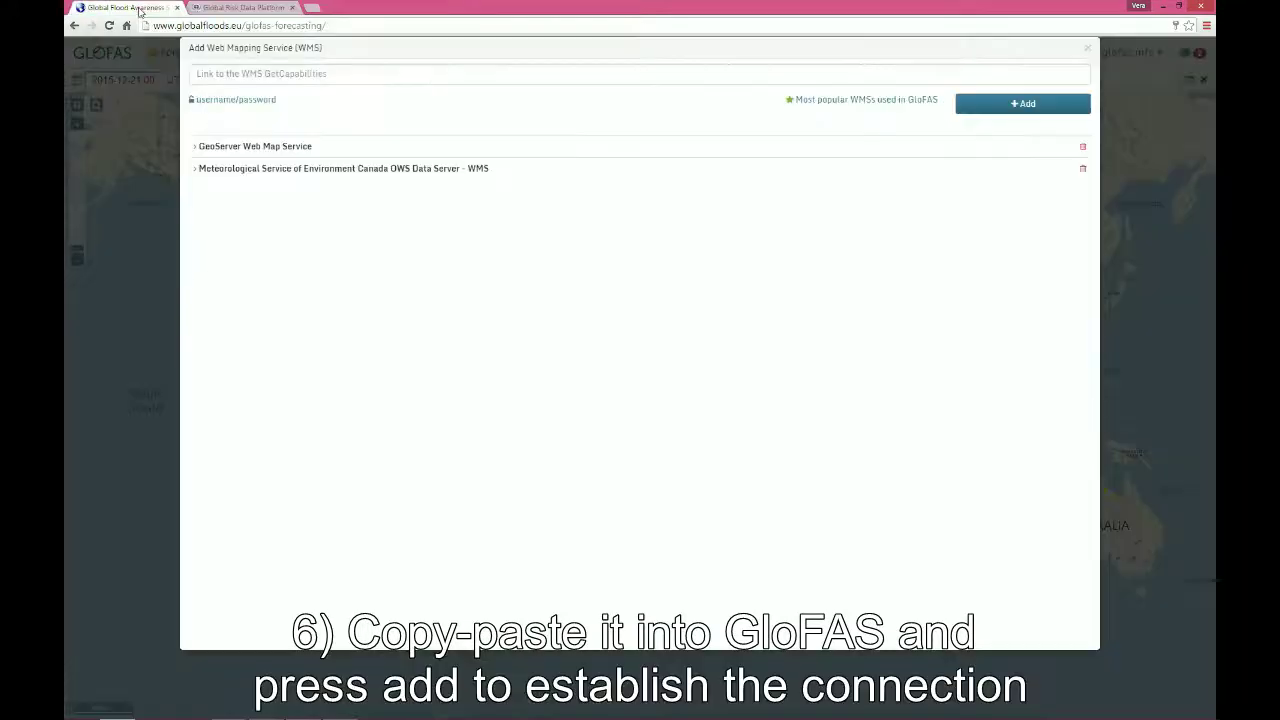
Paste the GeoServer WMS URL into GloFAS's GetCapabilities field and expand the GeoServer layer list
{"action": "left_click", "coordinate": [140, 9]}
{"action": "left_click", "coordinate": [236, 74]}
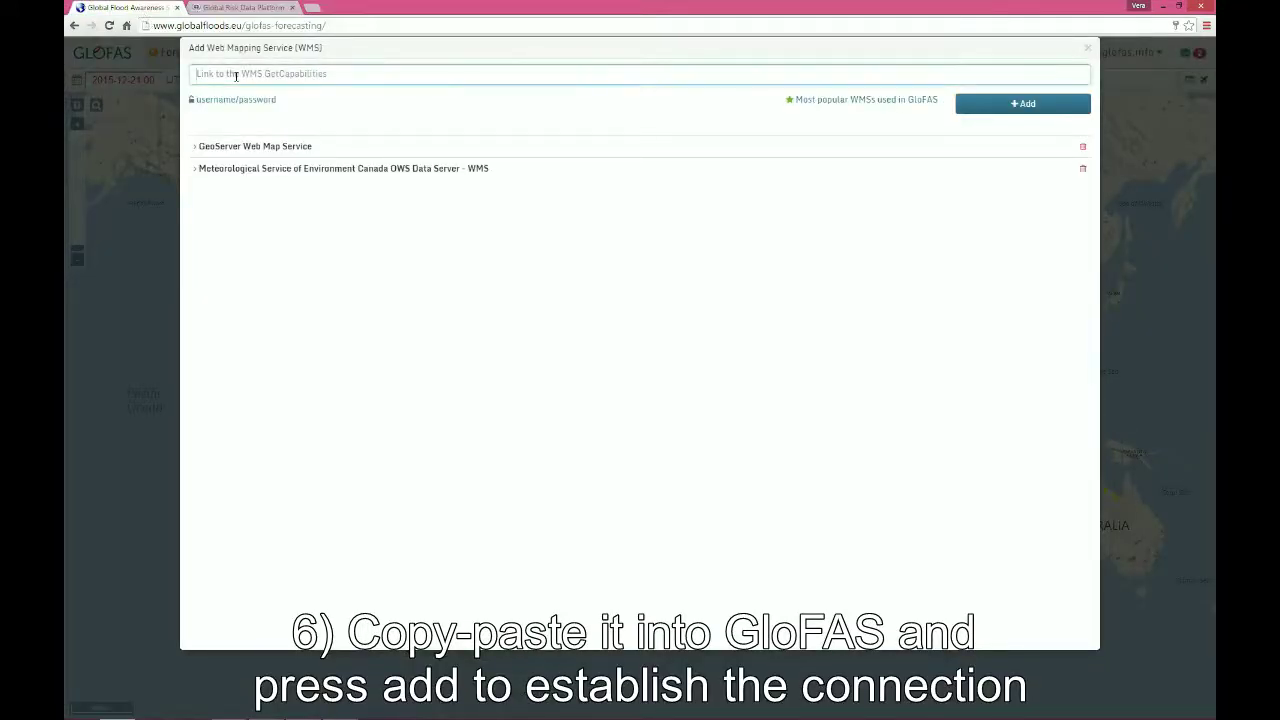
{"action": "key", "text": "ctrl+v"}
{"action": "key", "text": "Return"}
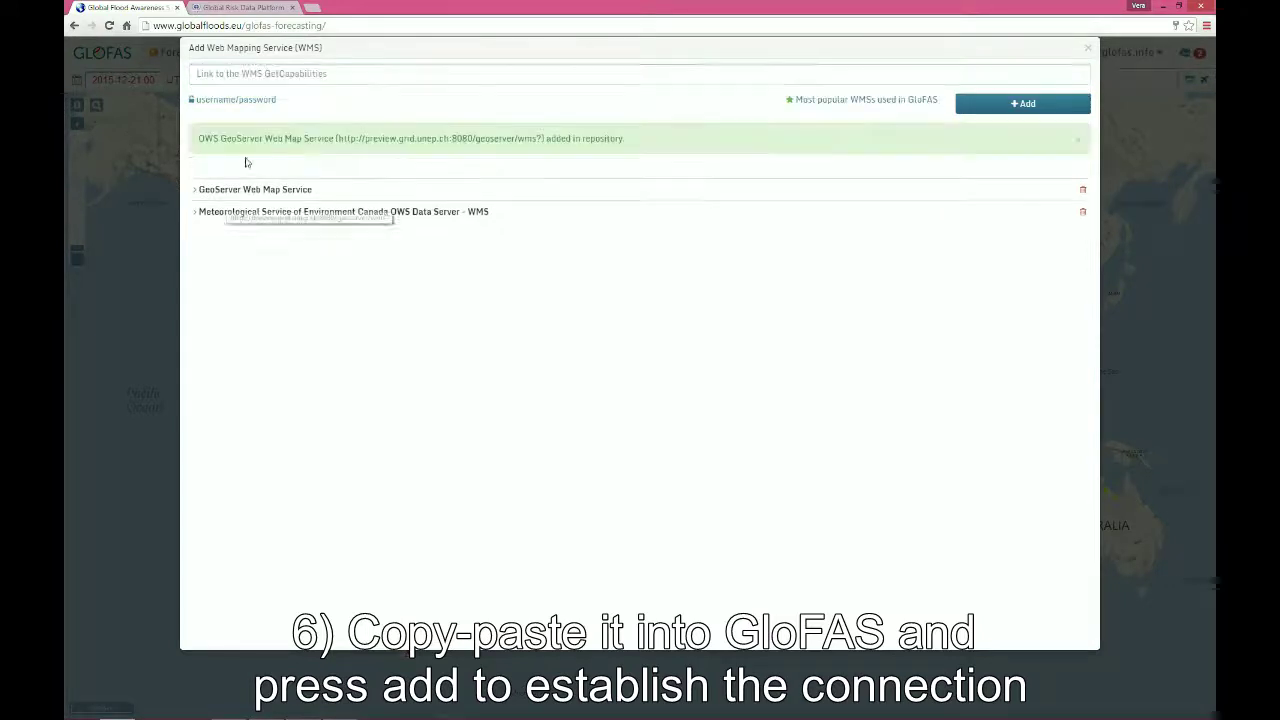
{"action": "left_click", "coordinate": [289, 192]}
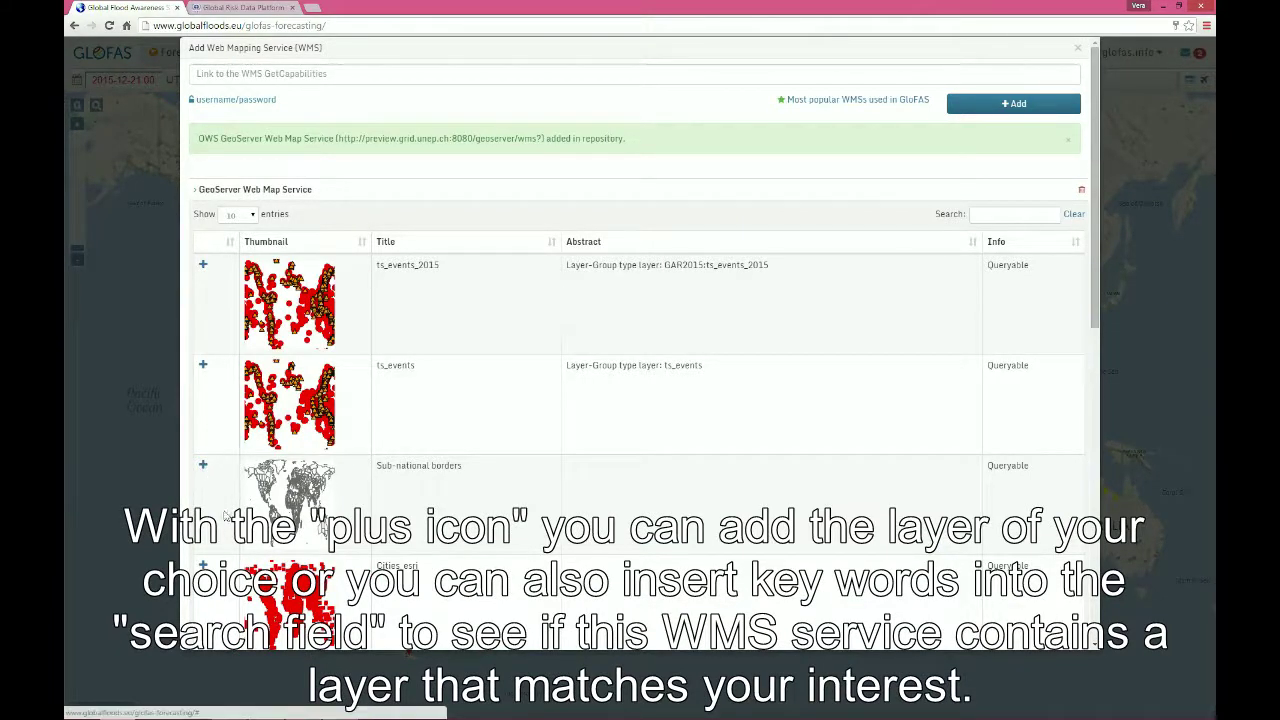
Filter the GeoServer layers with 'flood econo' and add Floods economical exposure
{"action": "left_click", "coordinate": [985, 214]}
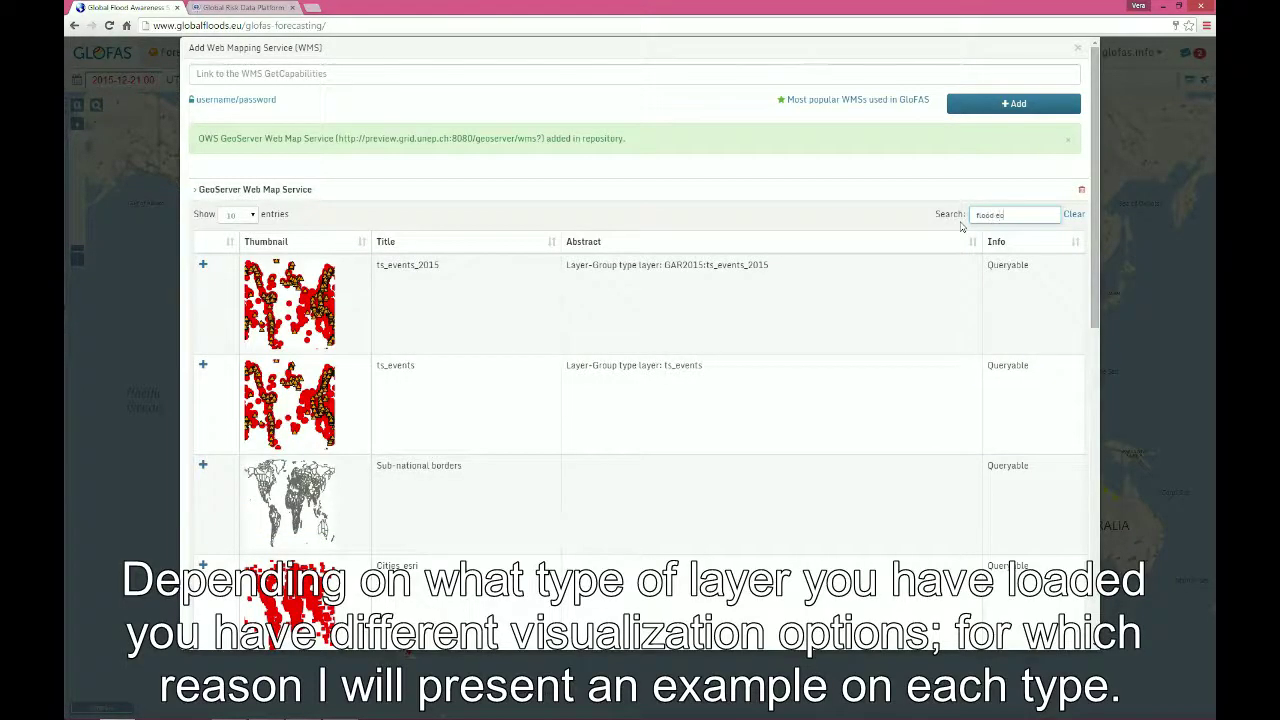
{"action": "type", "text": "econo"}
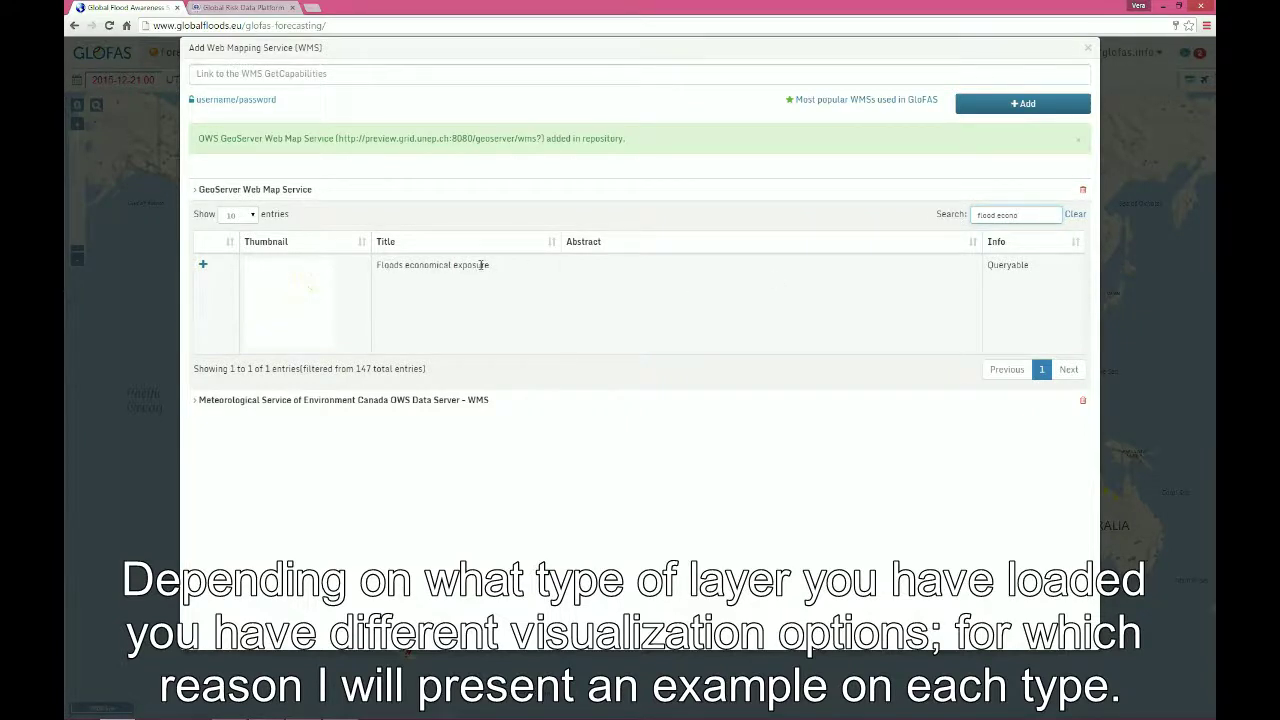
{"action": "left_click", "coordinate": [205, 267]}
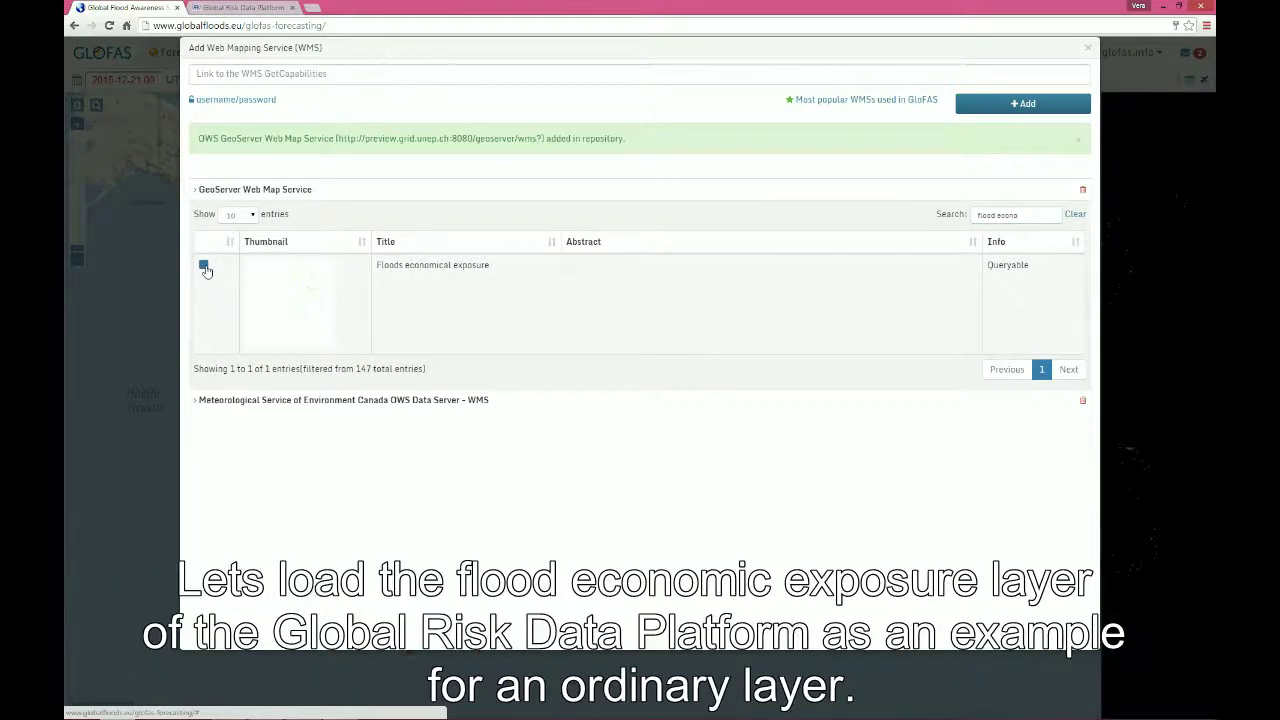
Close the WMS dialog and zoom the map in on Bangladesh
{"action": "left_click", "coordinate": [1087, 48]}
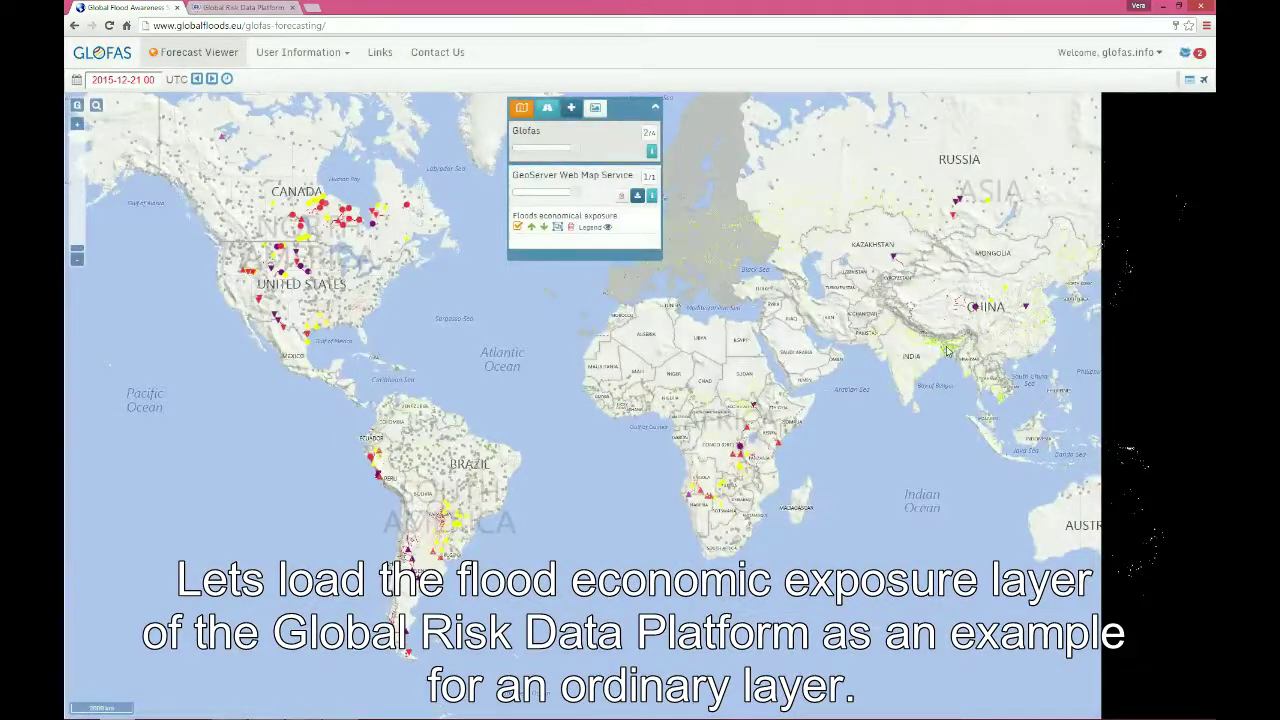
{"action": "scroll", "coordinate": [947, 350], "scroll_direction": "up", "scroll_amount": 1}
{"action": "scroll", "coordinate": [948, 354], "scroll_direction": "up", "scroll_amount": 2}
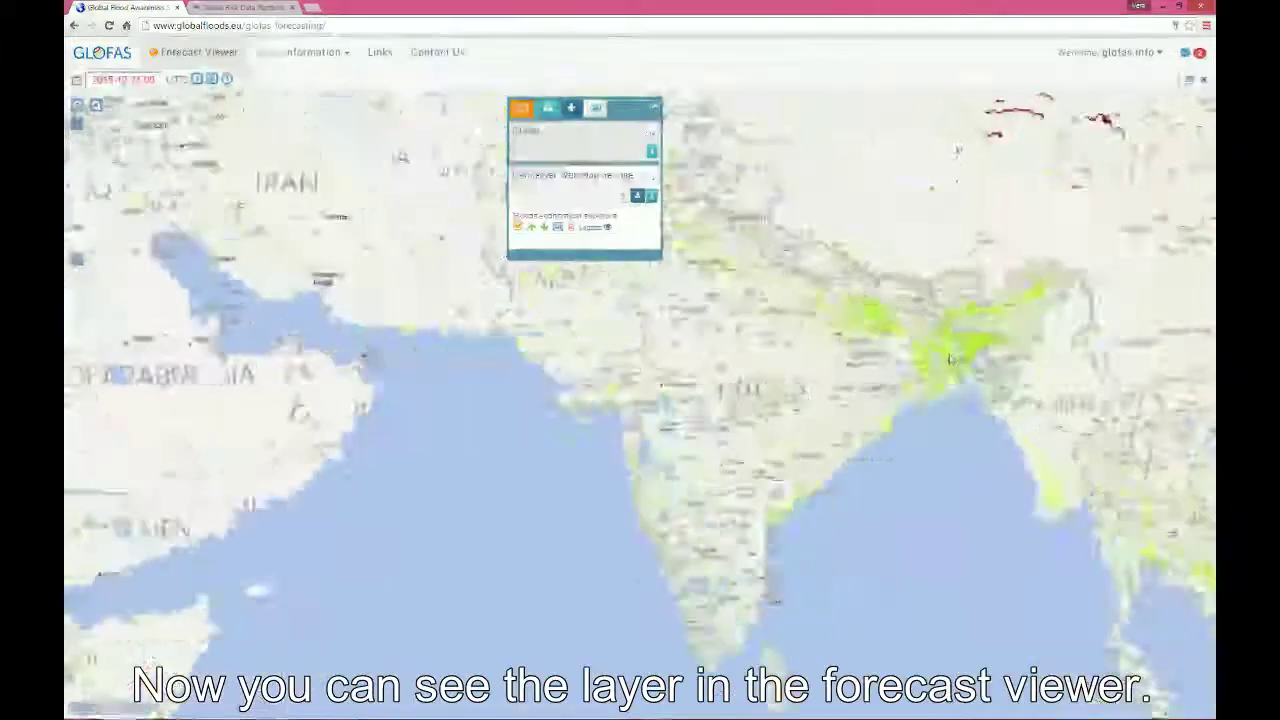
{"action": "scroll", "coordinate": [949, 358], "scroll_direction": "up", "scroll_amount": 2}
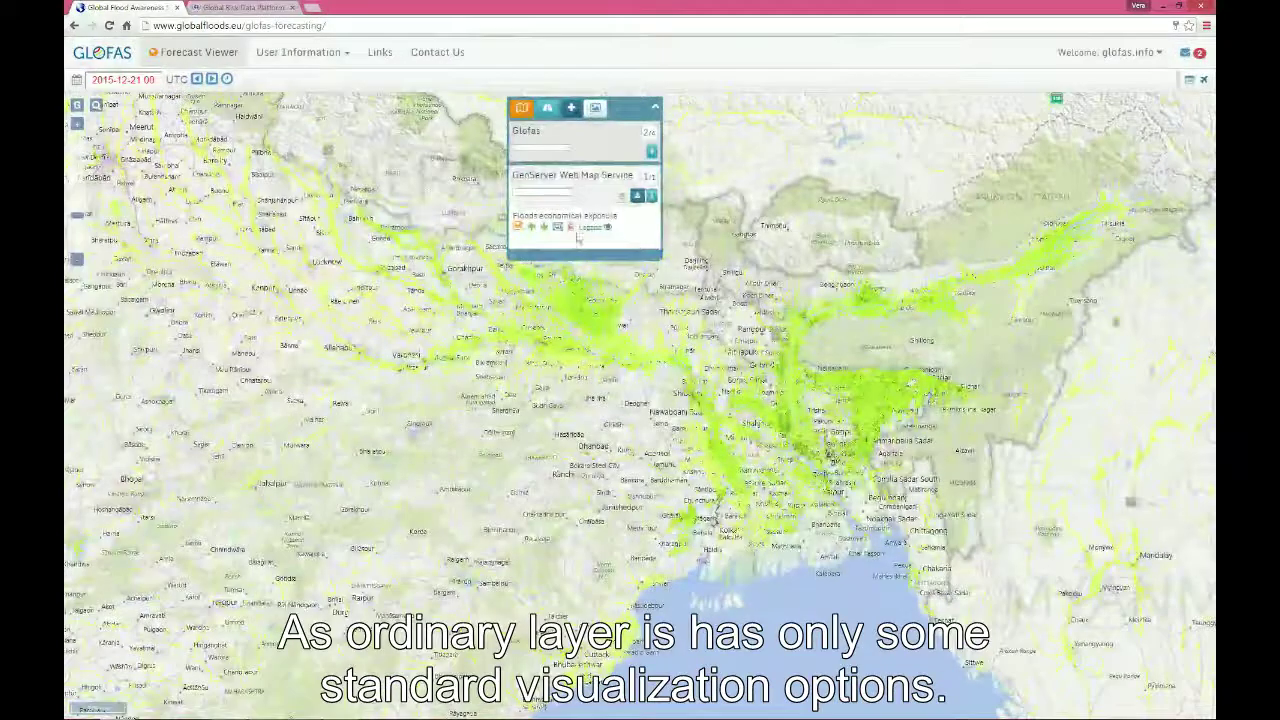
Open the Floods economical exposure legend, move it onto the map, and adjust the layer's transparency
{"action": "left_click", "coordinate": [590, 230]}
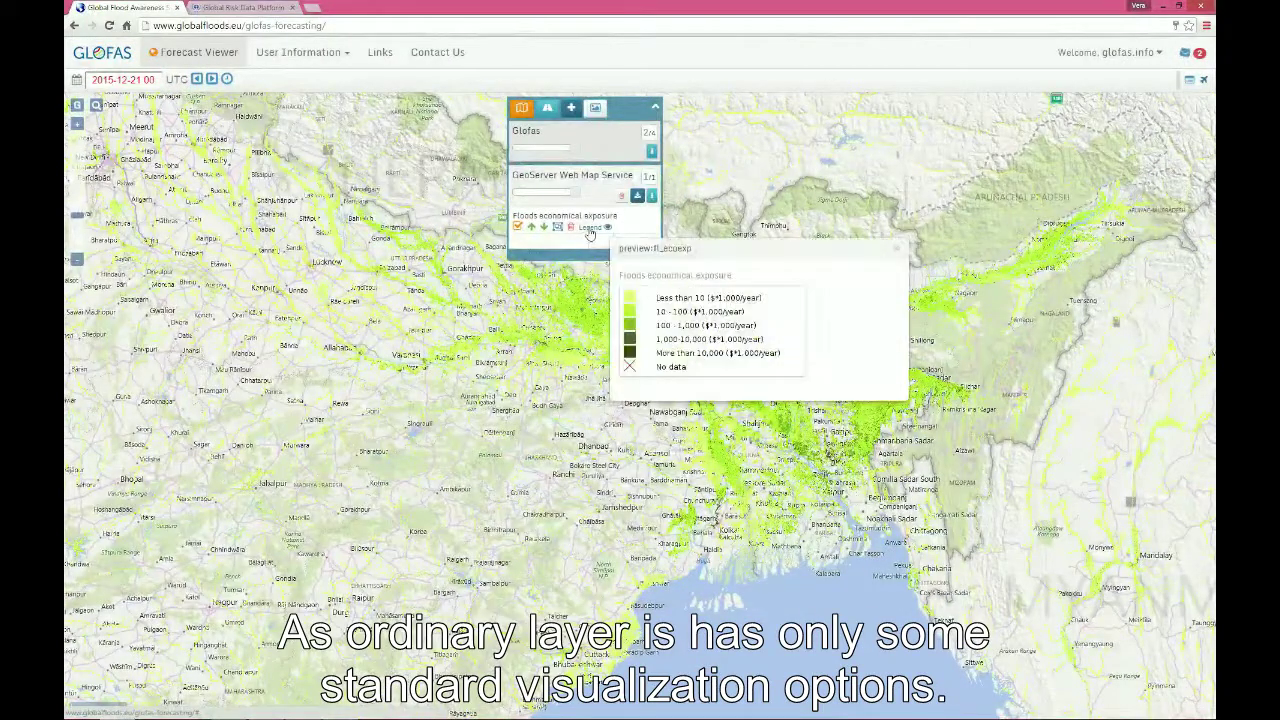
{"action": "left_click_drag", "start_coordinate": [760, 253], "coordinate": [528, 455]}
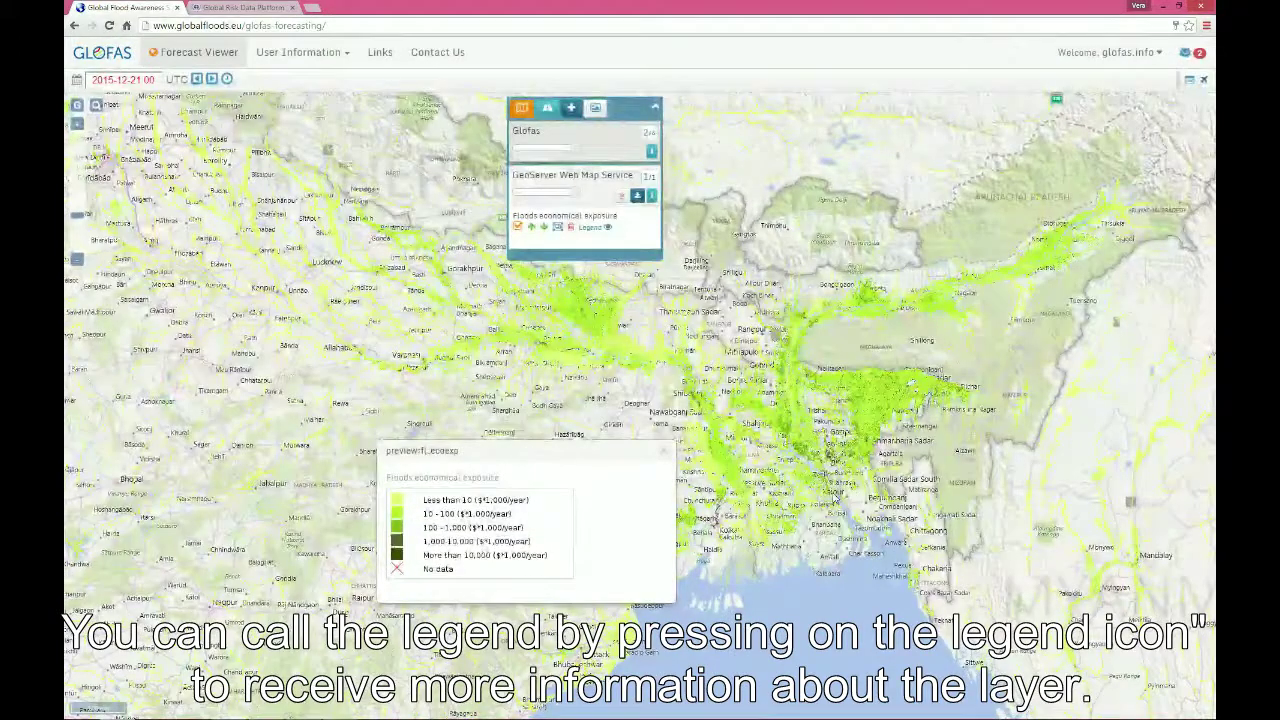
{"action": "scroll", "coordinate": [828, 455], "scroll_direction": "up", "scroll_amount": 1}
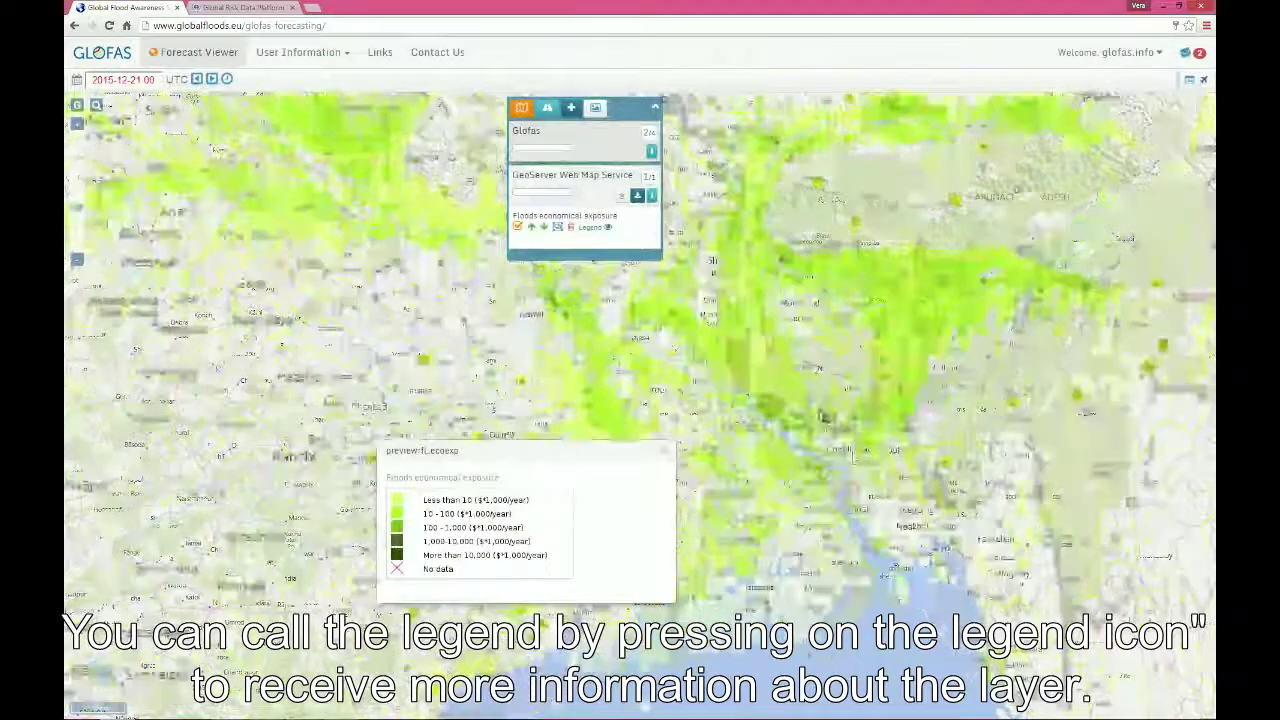
{"action": "mouse_move", "coordinate": [568, 192]}
{"action": "left_mouse_down"}
{"action": "mouse_move", "coordinate": [513, 198]}
{"action": "mouse_move", "coordinate": [568, 203]}
{"action": "left_mouse_up"}
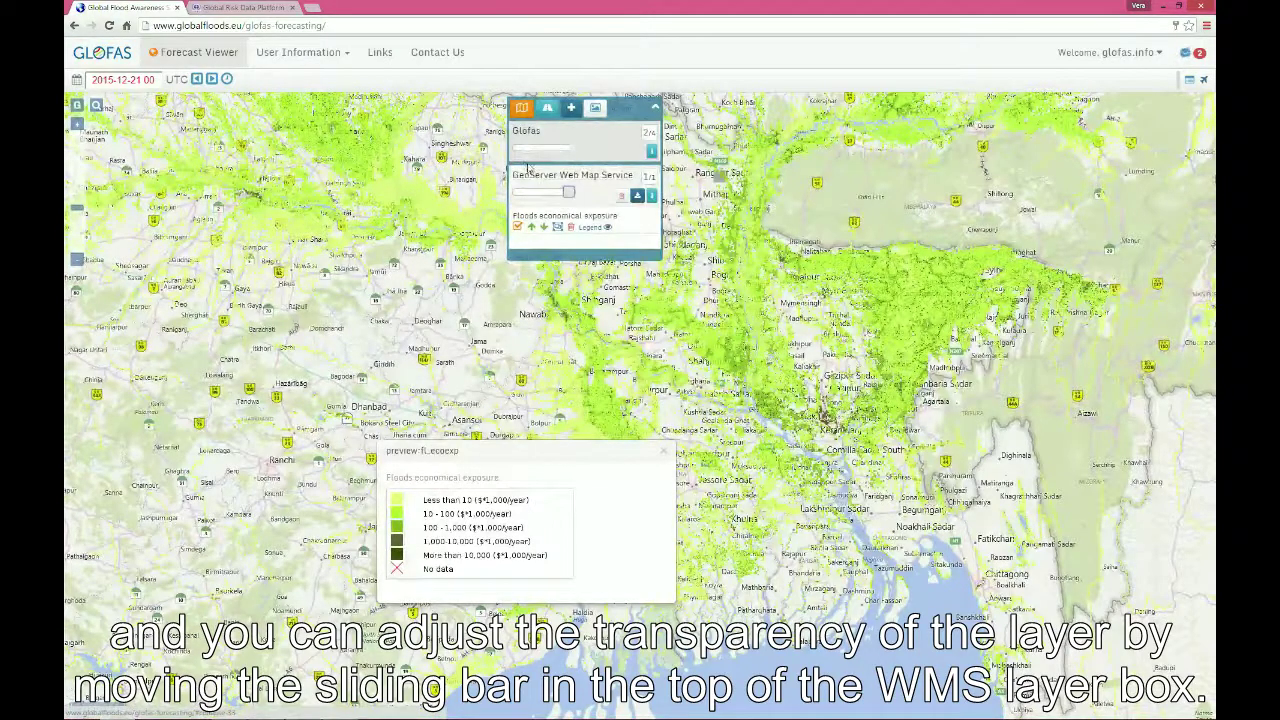
Reset to the world view, zoom into northern Argentina, and open the 5 Year Return Period Exceedance legend
{"action": "left_click", "coordinate": [78, 106]}
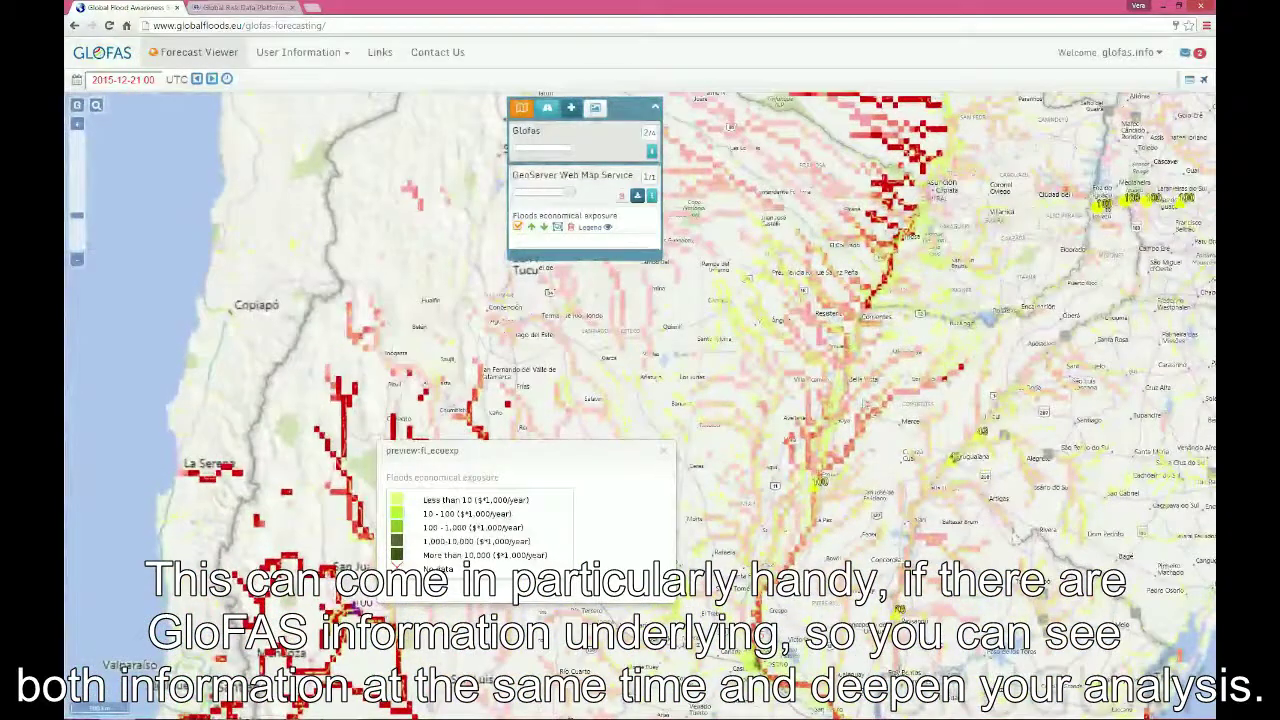
{"action": "scroll", "coordinate": [812, 400], "scroll_direction": "up", "scroll_amount": 1}
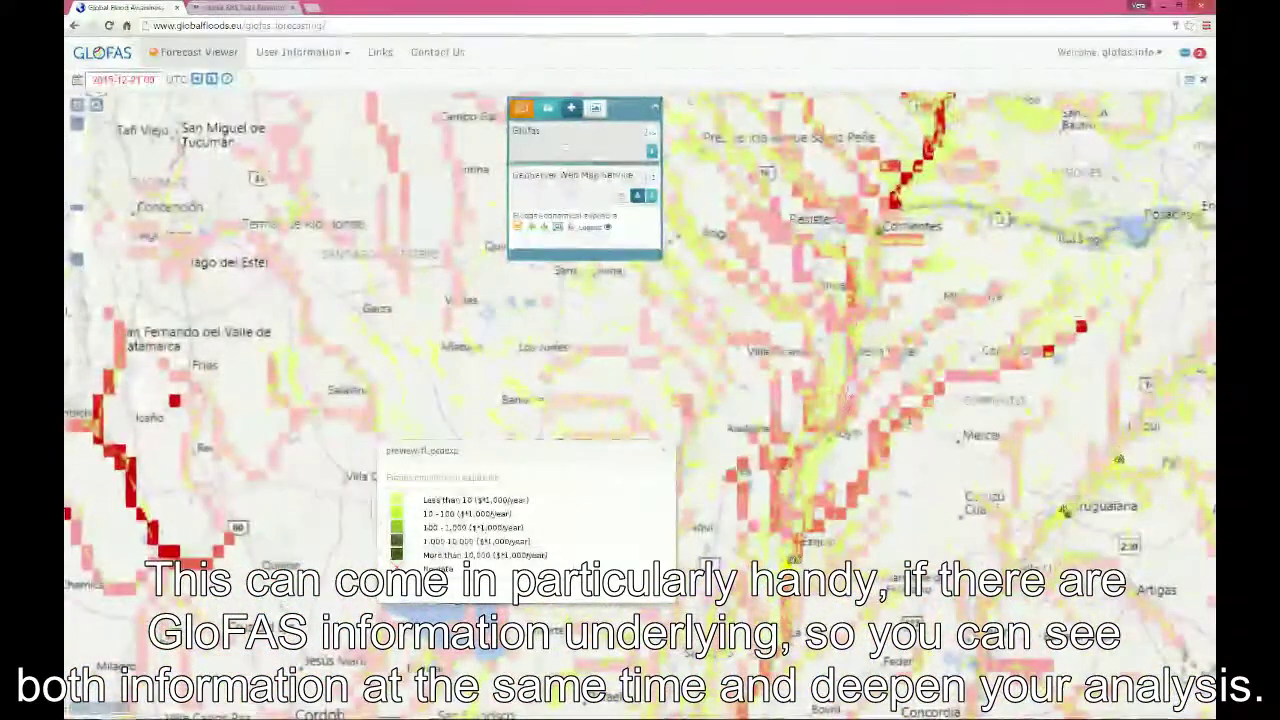
{"action": "left_click", "coordinate": [517, 137]}
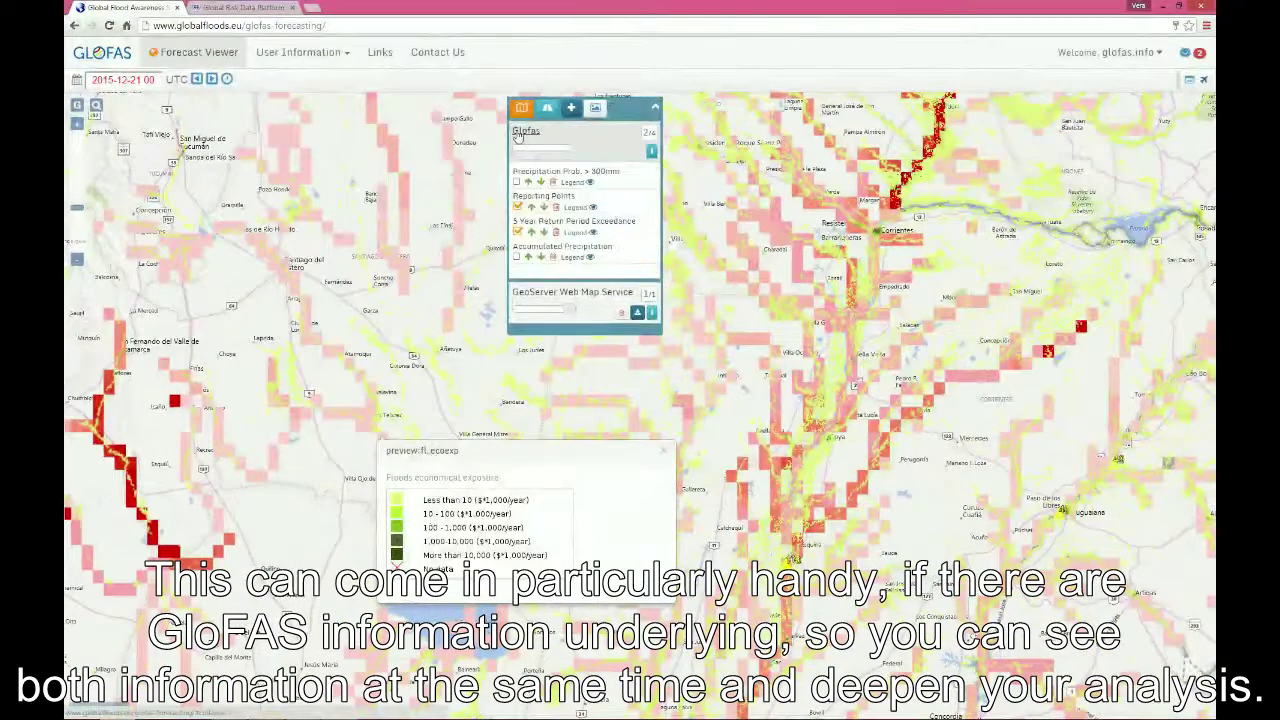
{"action": "left_click", "coordinate": [575, 237]}
{"action": "left_click_drag", "start_coordinate": [697, 245], "coordinate": [295, 203]}
Search the GeoServer layers for 'flood risk hazar' and add flood_hazard_100_yrp to the map
{"action": "left_click", "coordinate": [571, 107]}
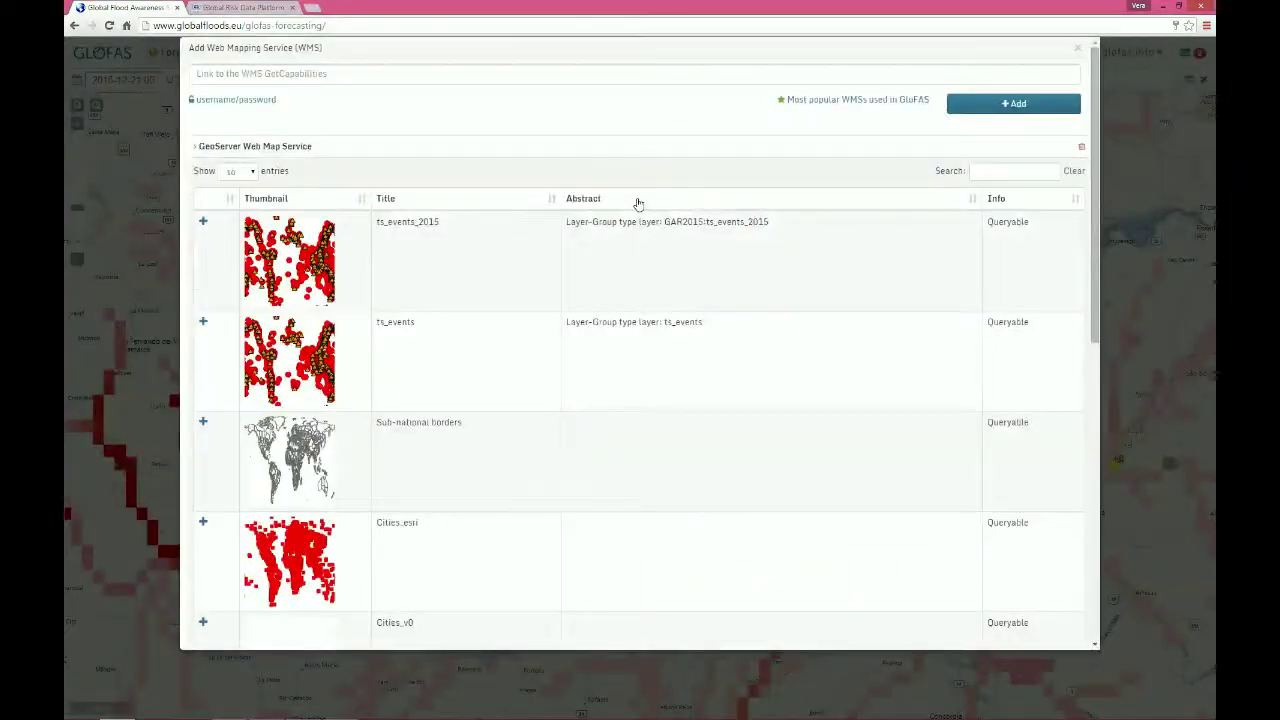
{"action": "left_click", "coordinate": [986, 170]}
{"action": "type", "text": "flood risk"}
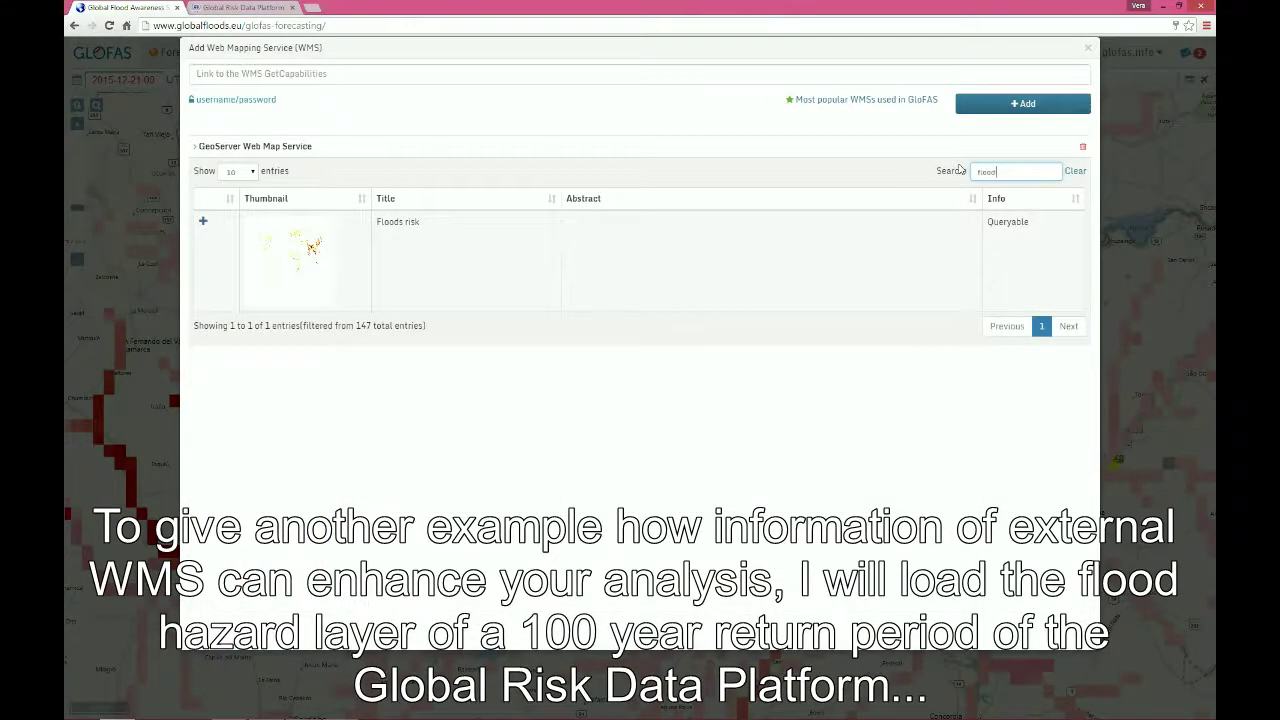
{"action": "type", "text": " hazard"}
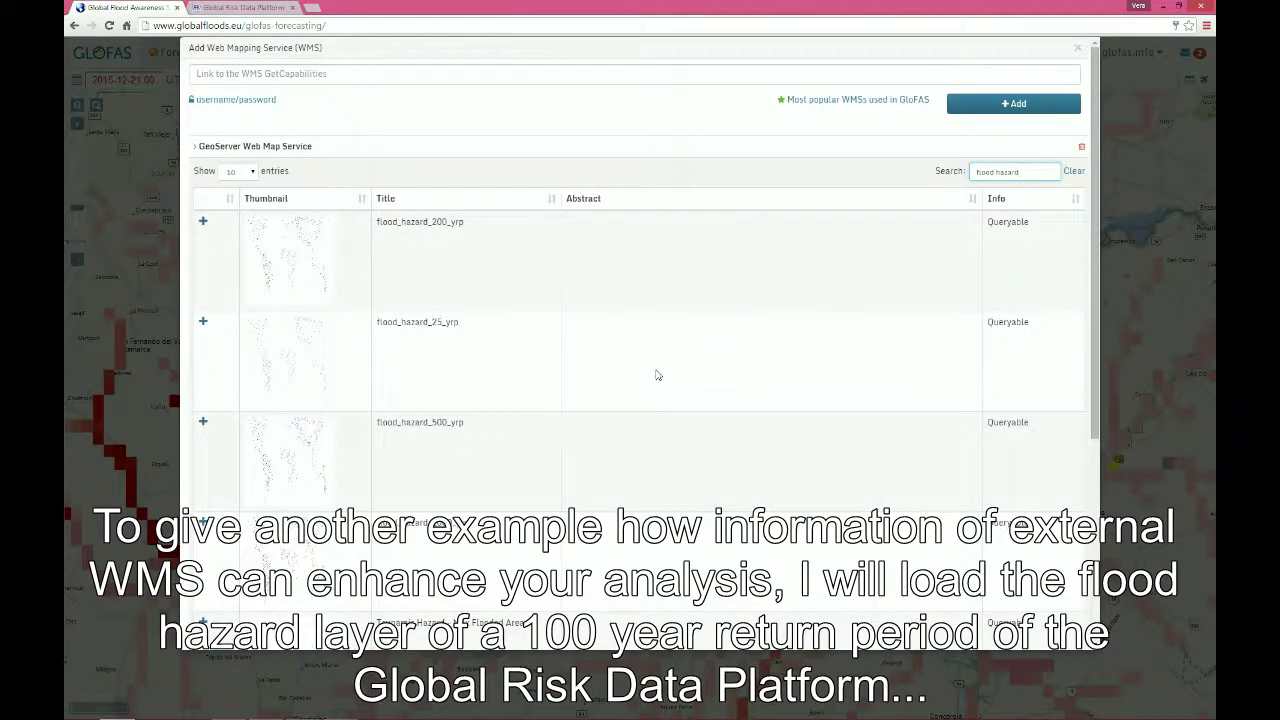
{"action": "scroll", "coordinate": [657, 375], "scroll_direction": "down", "scroll_amount": 3}
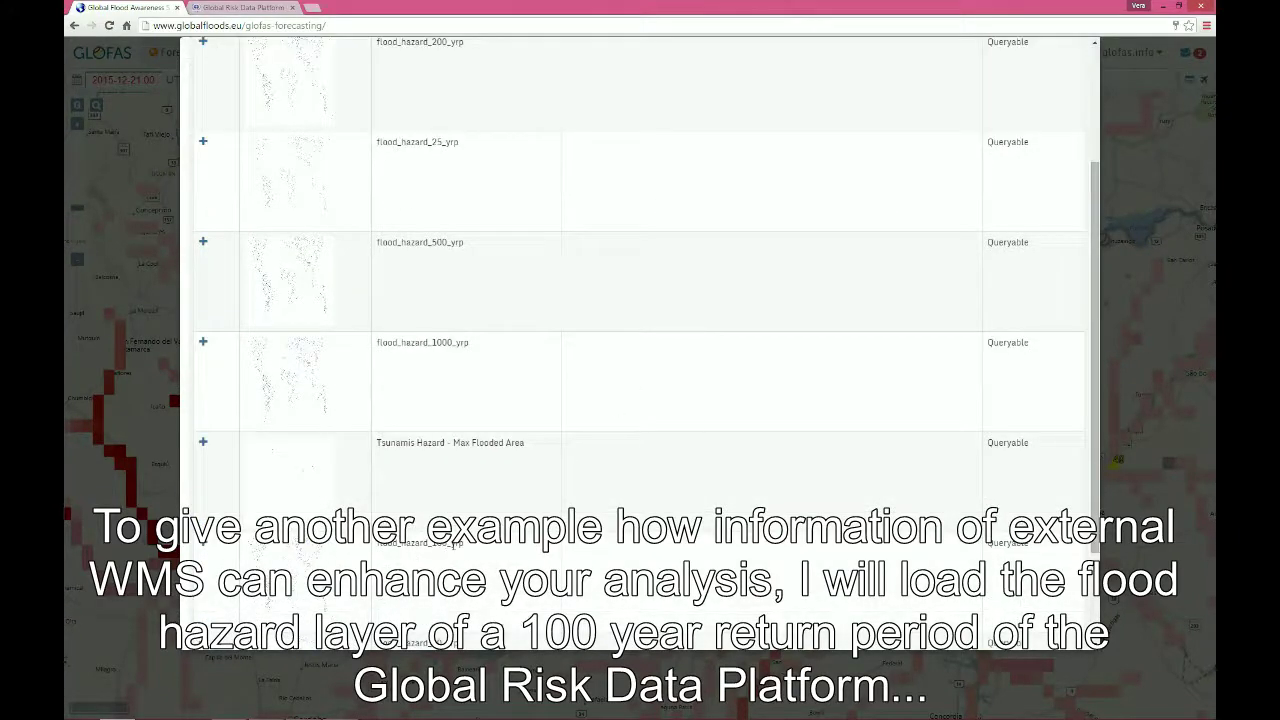
{"action": "left_click", "coordinate": [203, 545]}
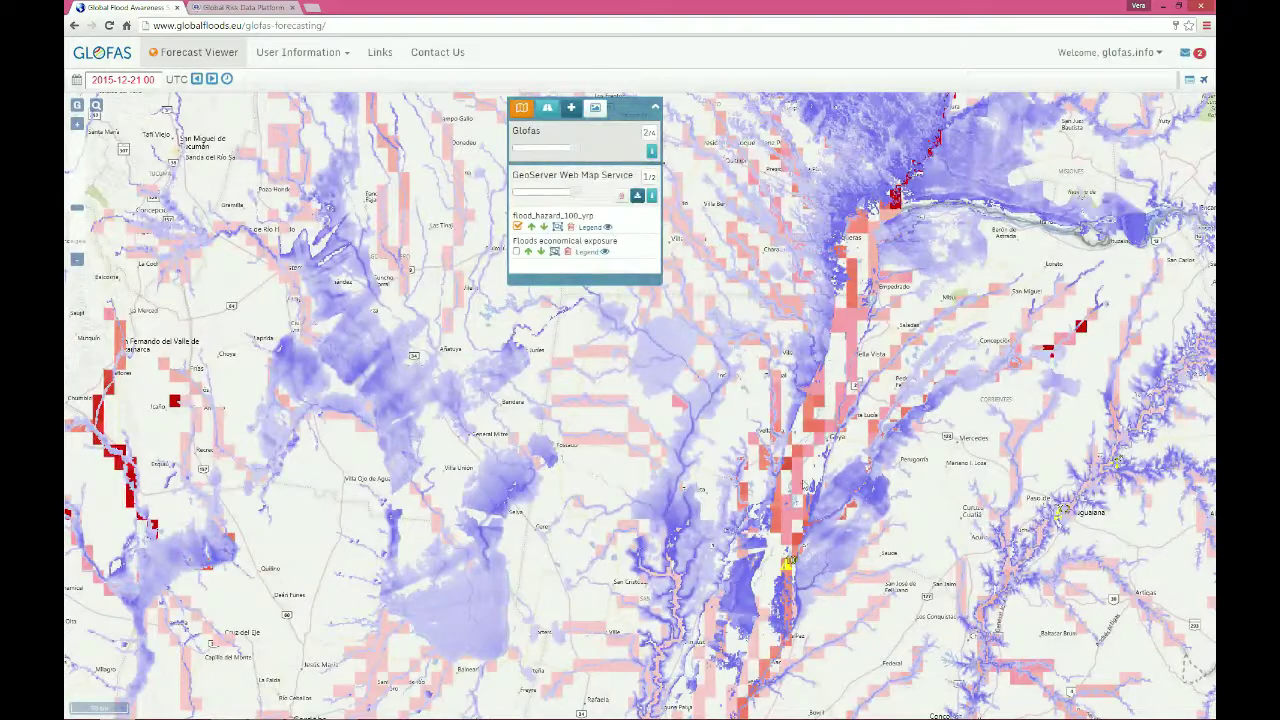
Add the static Flood hazard 100 year layer, then lower the Glofas and GeoServer layer opacity
{"action": "left_click", "coordinate": [534, 132]}
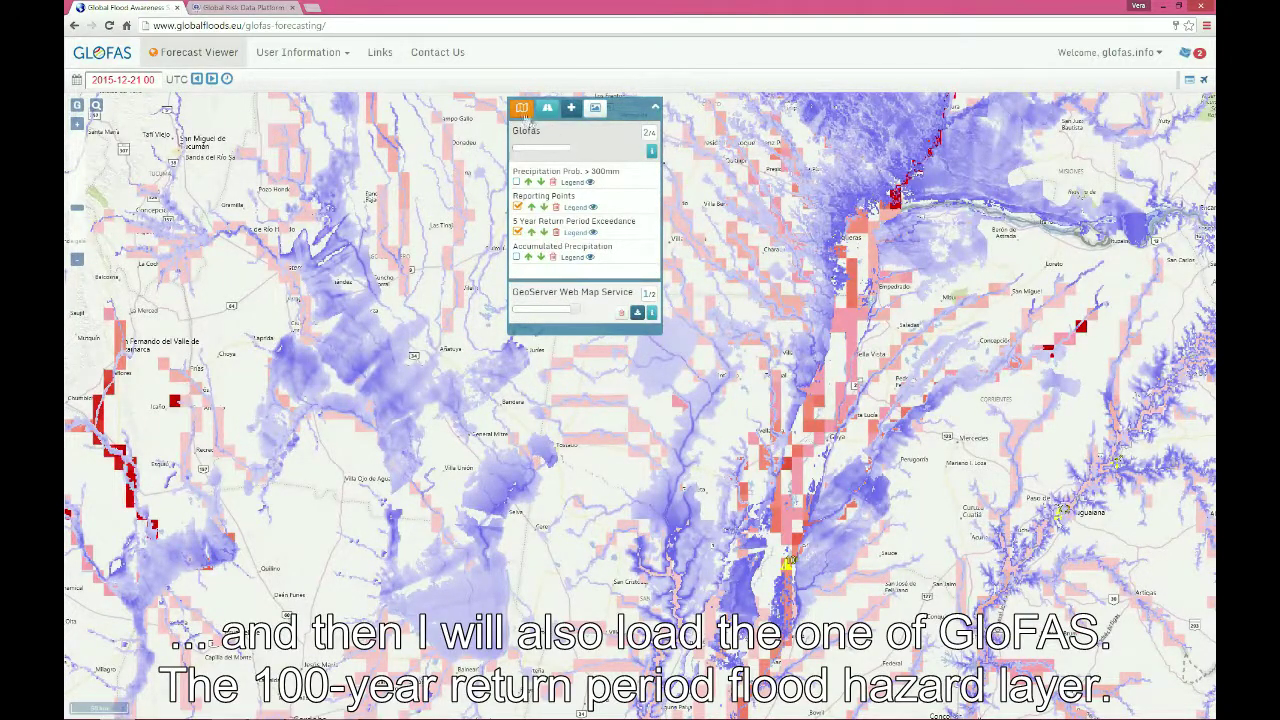
{"action": "left_click", "coordinate": [521, 108]}
{"action": "left_click", "coordinate": [629, 280]}
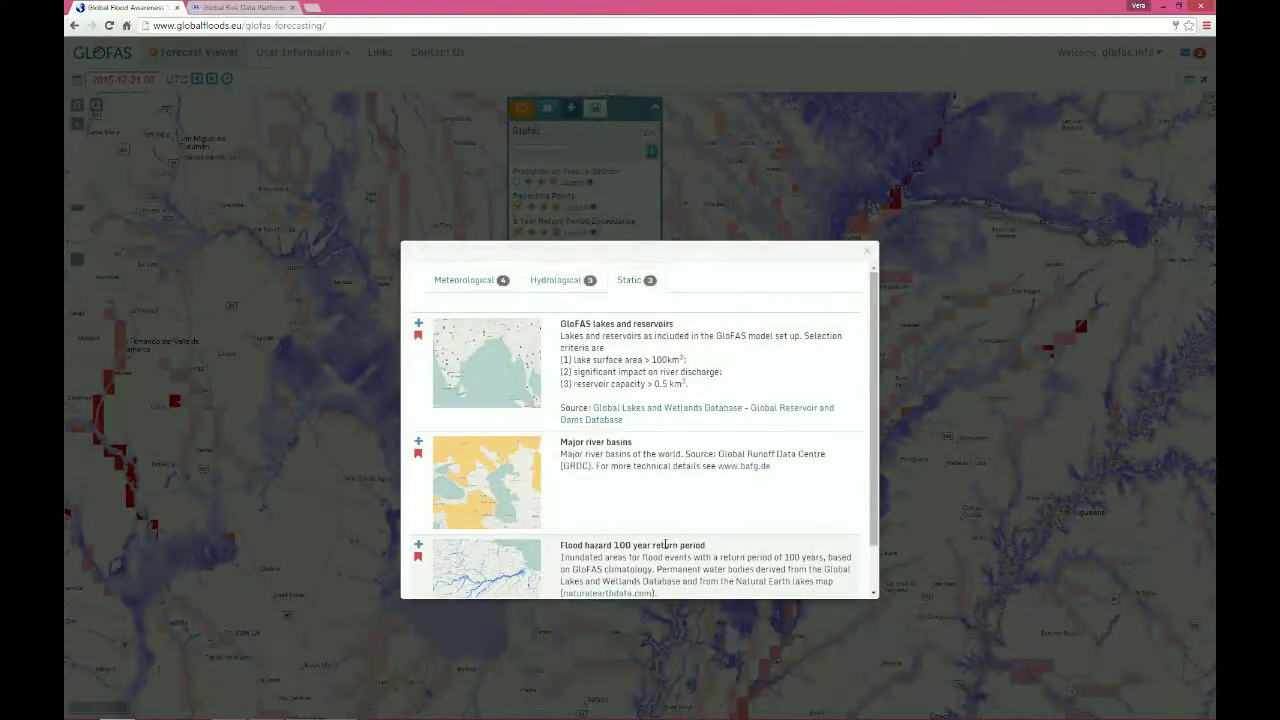
{"action": "left_click", "coordinate": [419, 548]}
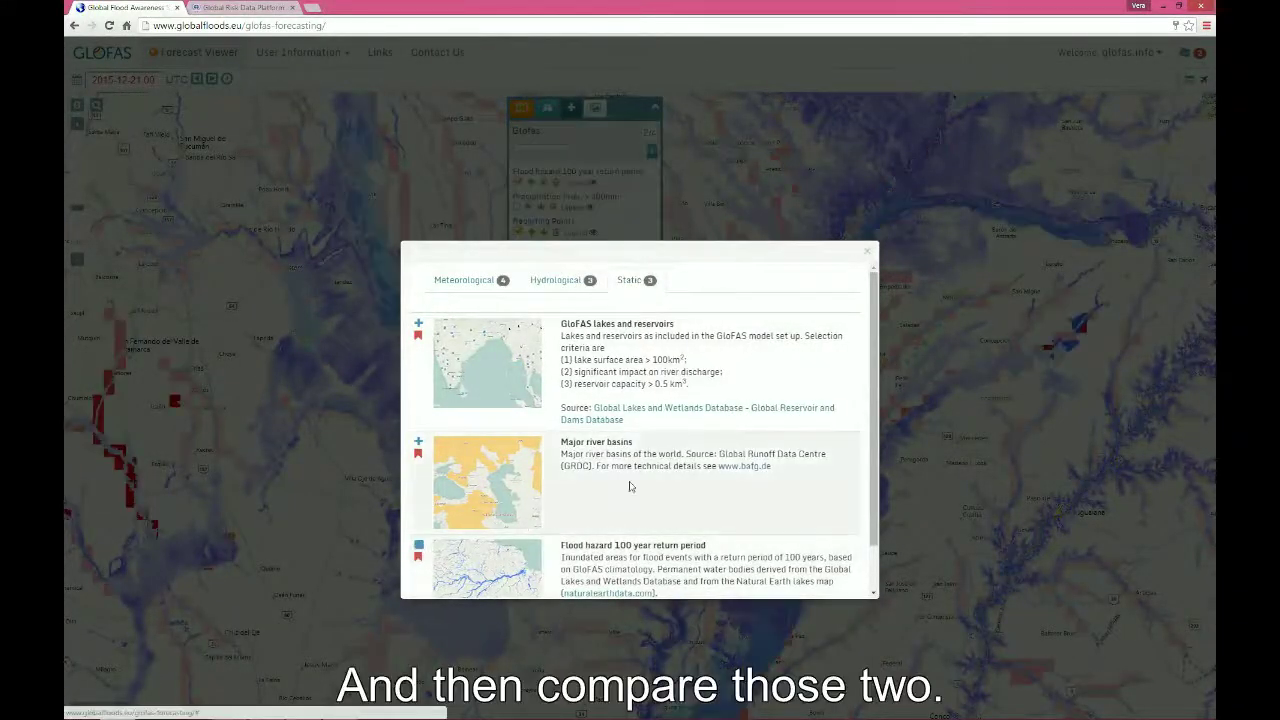
{"action": "left_click", "coordinate": [868, 253]}
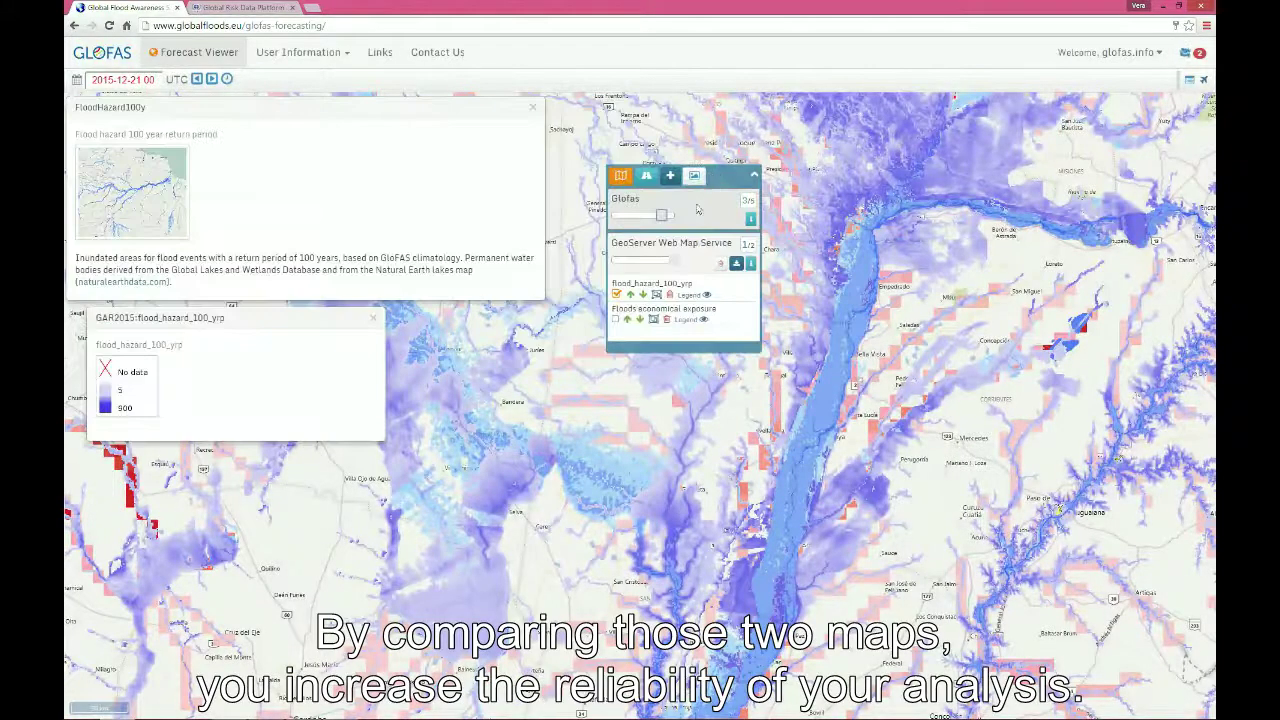
{"action": "mouse_move", "coordinate": [661, 216]}
{"action": "left_mouse_down"}
{"action": "mouse_move", "coordinate": [612, 216]}
{"action": "mouse_move", "coordinate": [661, 216]}
{"action": "left_mouse_up"}
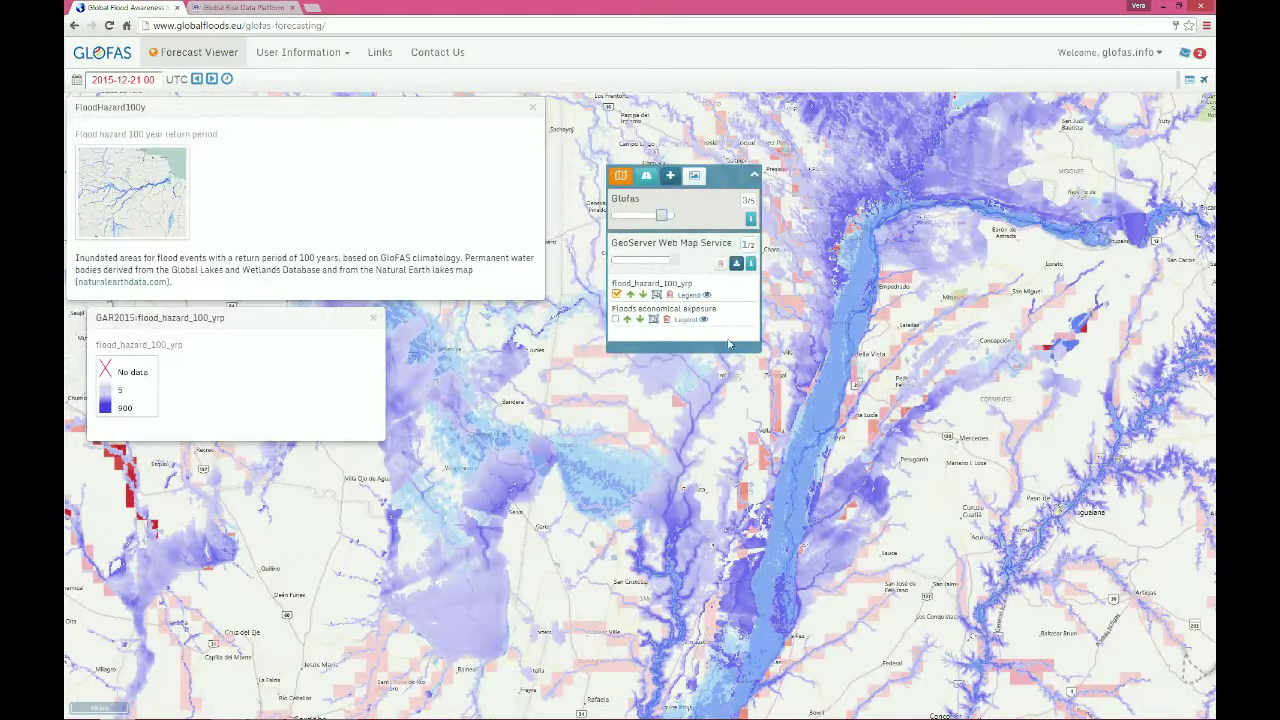
{"action": "left_click_drag", "start_coordinate": [668, 260], "coordinate": [622, 265]}
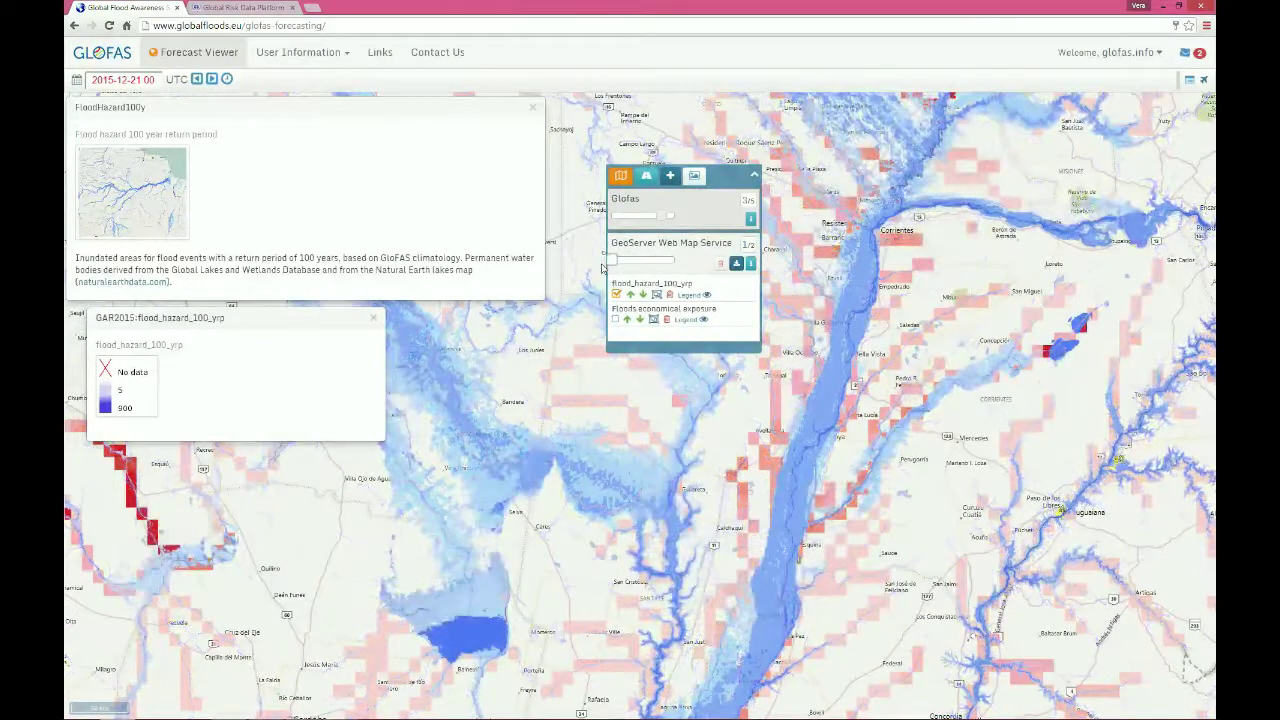
Add the Environment Canada meteorological WMS from the most popular WMSs and expand its layers
{"action": "left_click", "coordinate": [671, 177]}
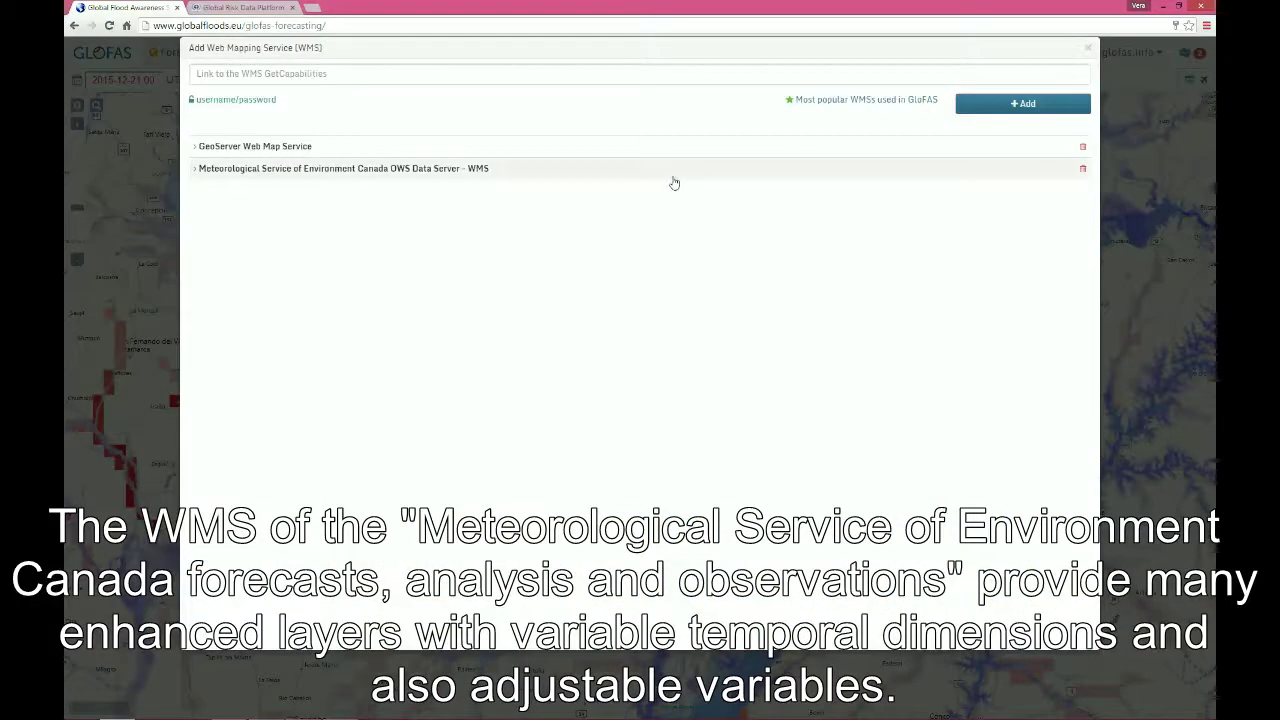
{"action": "left_click", "coordinate": [792, 100]}
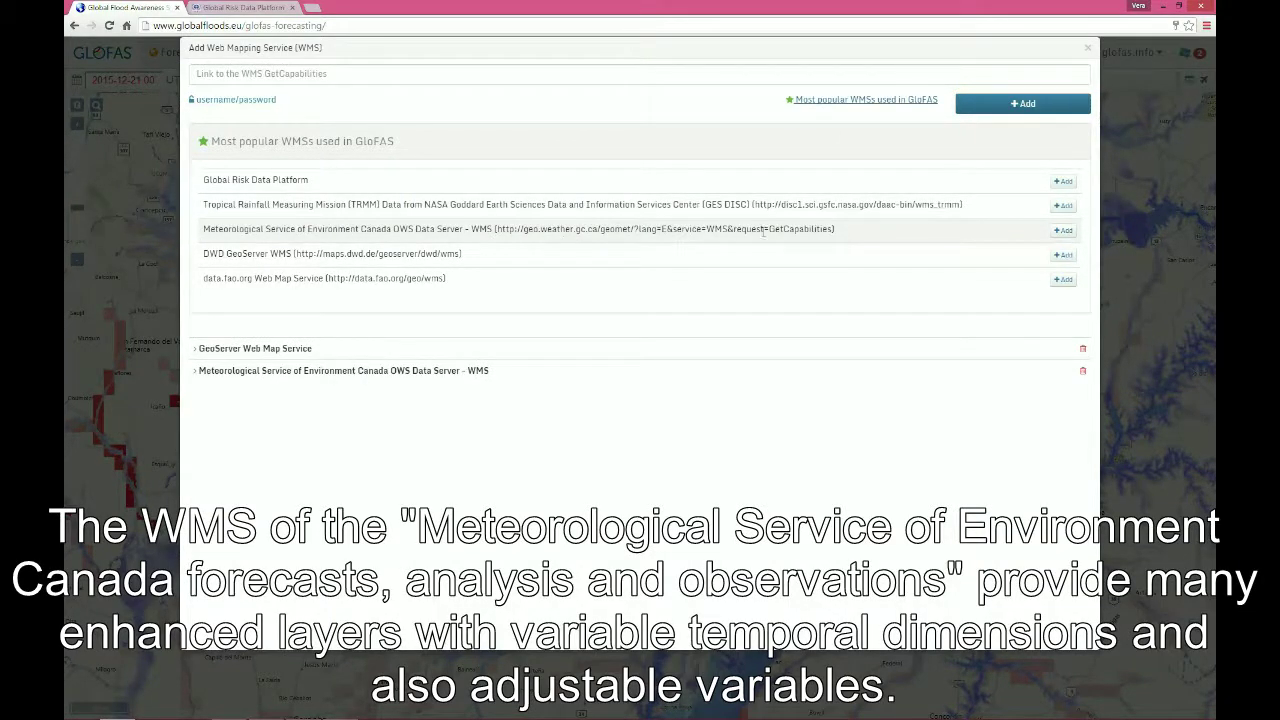
{"action": "left_click", "coordinate": [1064, 232]}
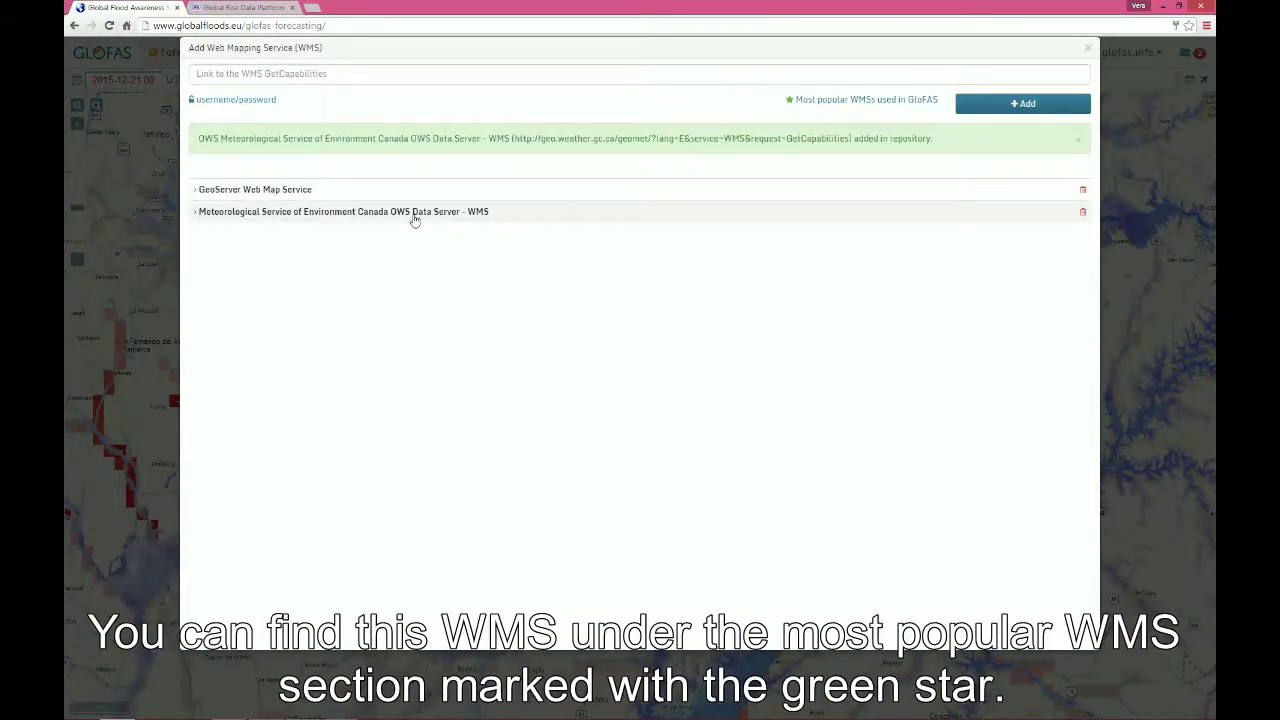
{"action": "left_click", "coordinate": [414, 212]}
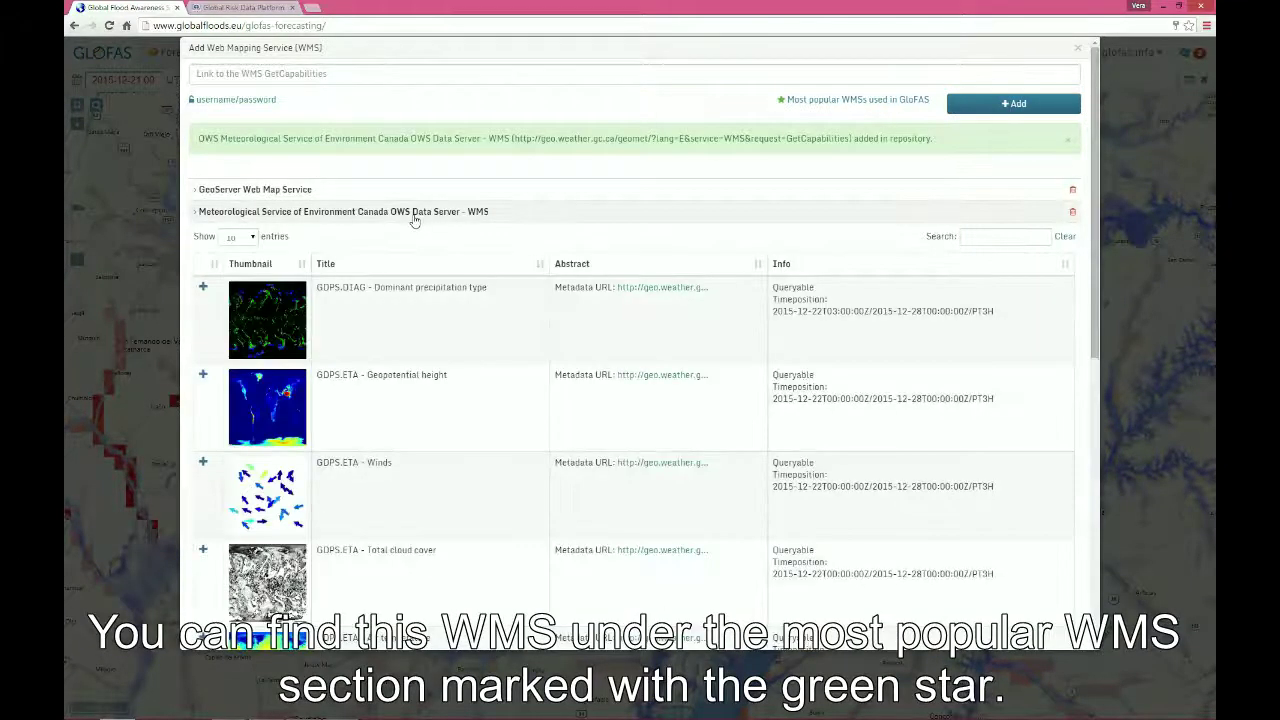
Filter its layers by 'quantity of precipitation' and browse the results
{"action": "left_click", "coordinate": [978, 233]}
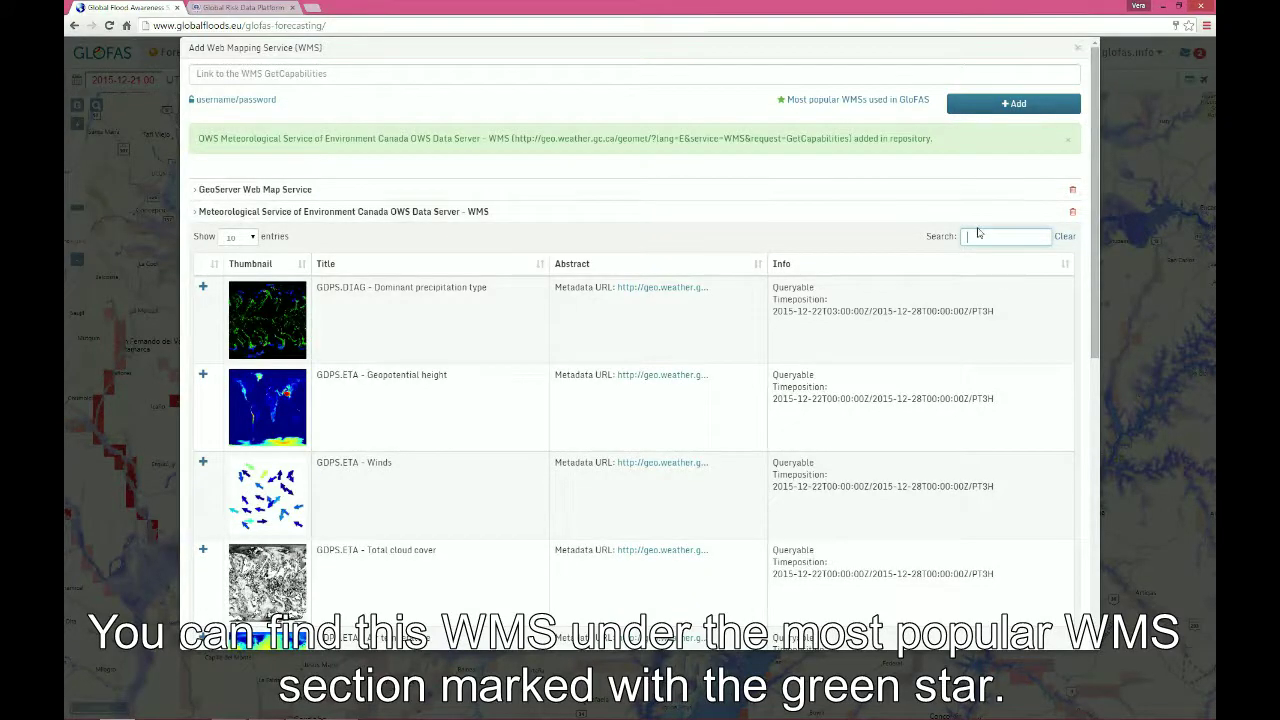
{"action": "type", "text": "quantity of p"}
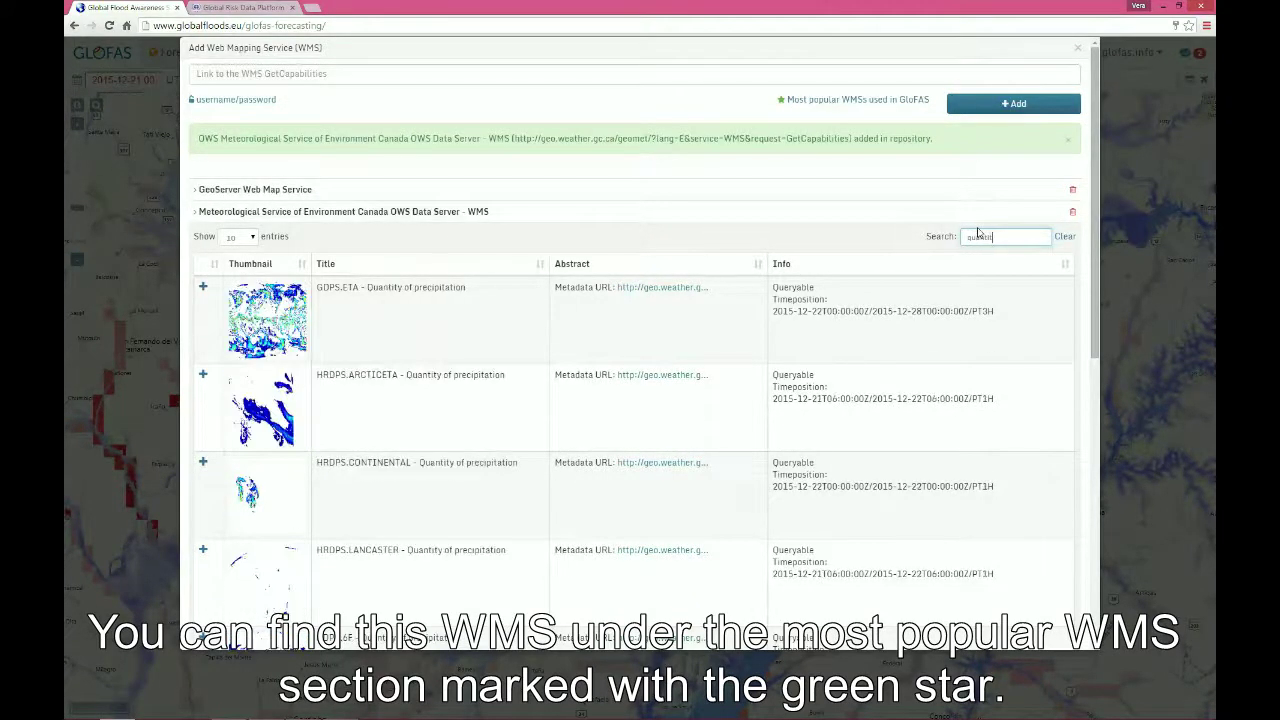
{"action": "type", "text": "recipt"}
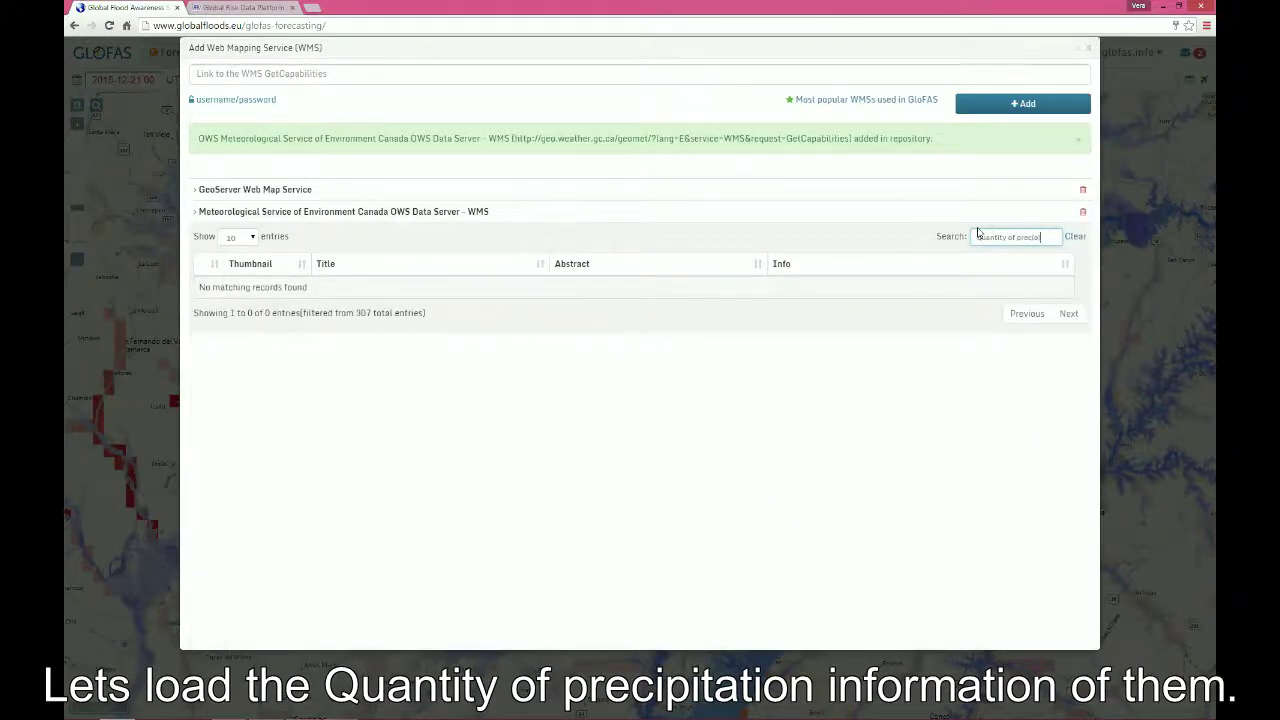
{"action": "key", "text": "BackSpace"}
{"action": "type", "text": "itation"}
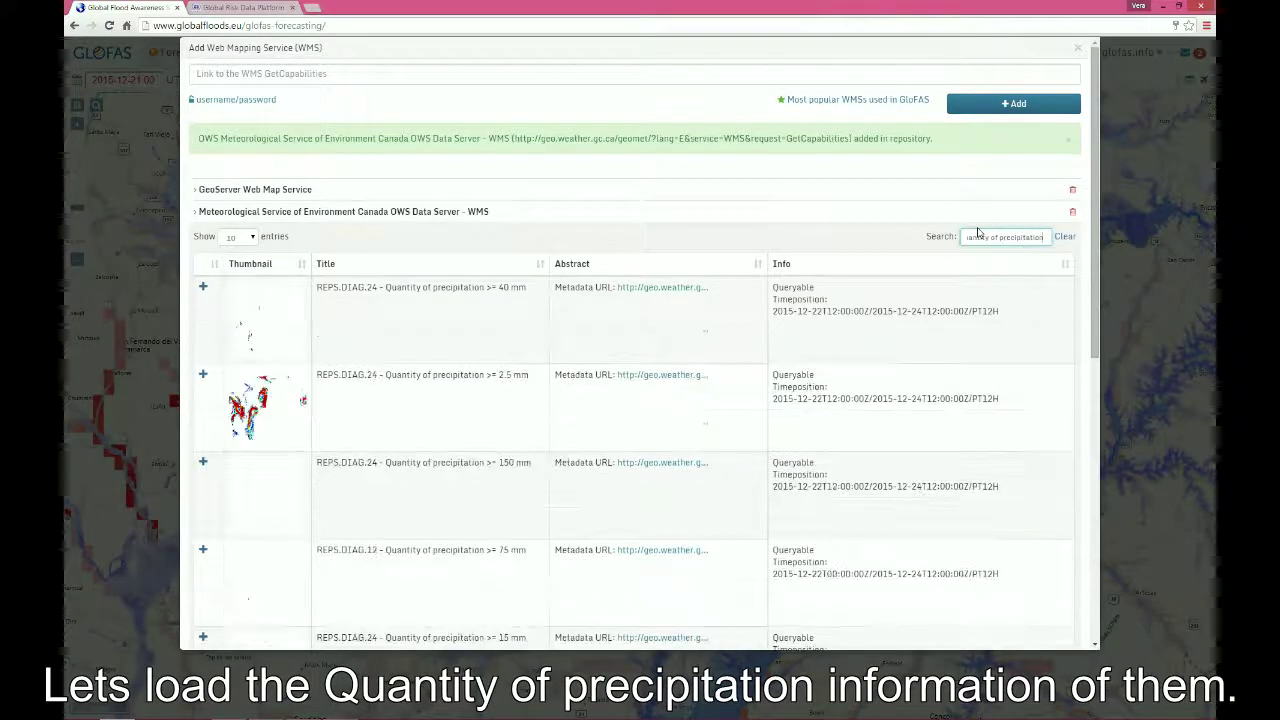
{"action": "scroll", "coordinate": [701, 344], "scroll_direction": "down", "scroll_amount": 1}
{"action": "scroll", "coordinate": [701, 344], "scroll_direction": "down", "scroll_amount": 1}
{"action": "scroll", "coordinate": [700, 344], "scroll_direction": "down", "scroll_amount": 1}
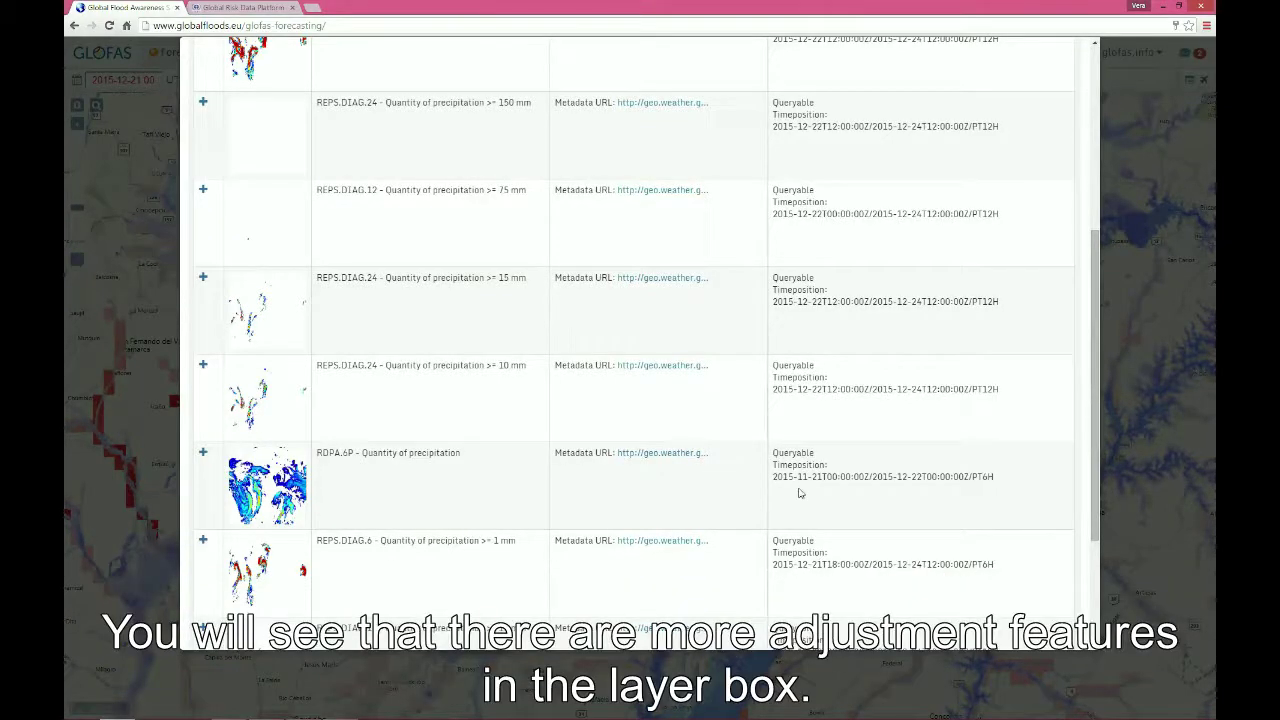
Add the RDPA.6P layer and open its 0.1–200 mm precipitation legend from the Meteorological Service group
{"action": "left_click", "coordinate": [204, 455]}
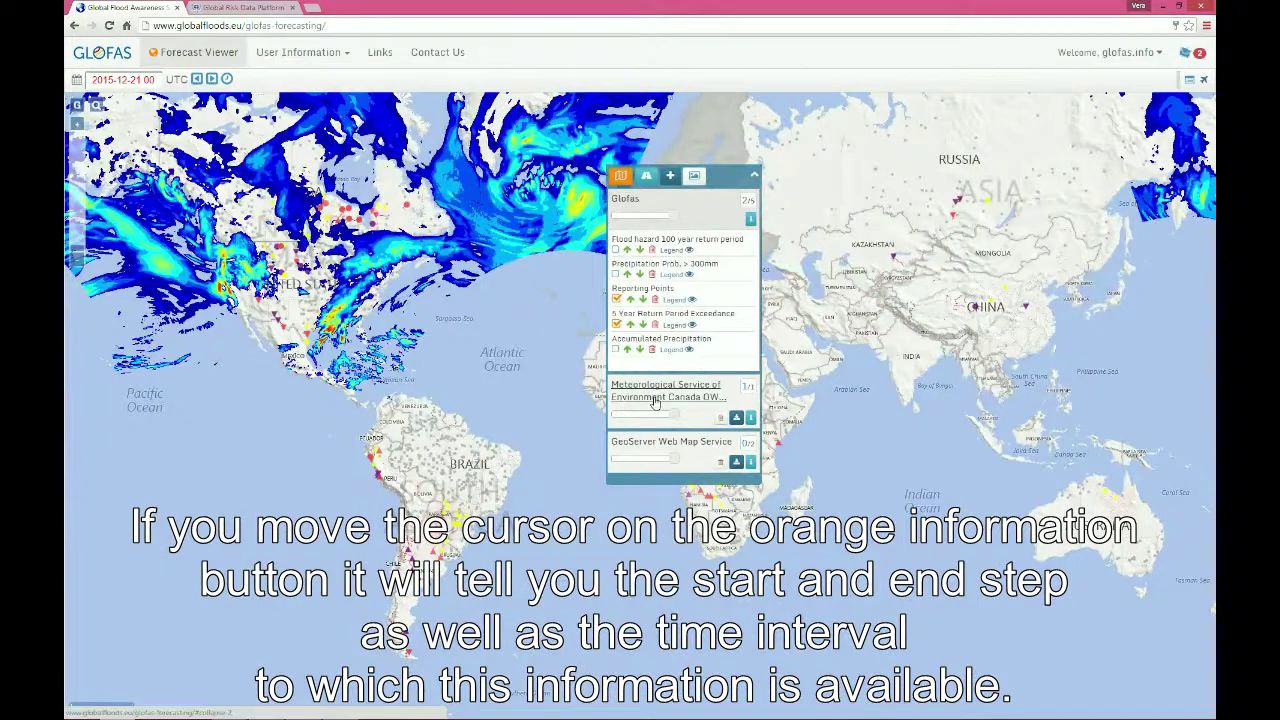
{"action": "left_click", "coordinate": [655, 399]}
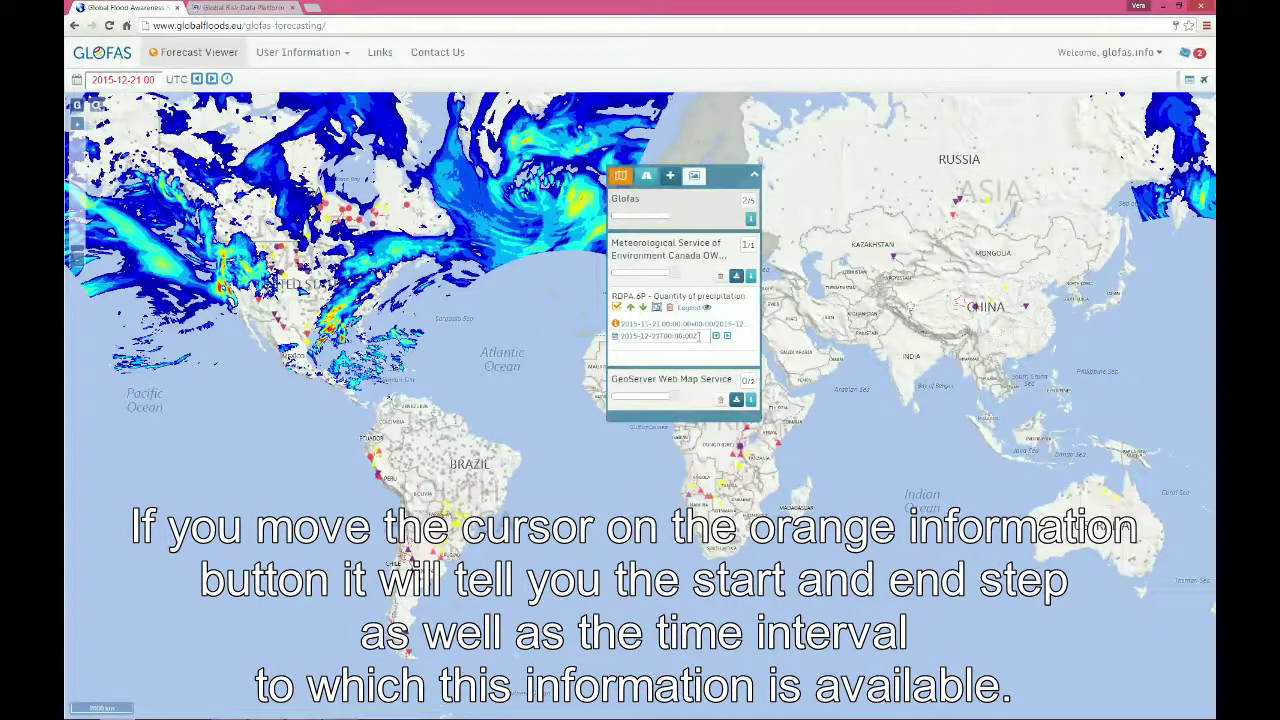
{"action": "mouse_move", "coordinate": [676, 333]}
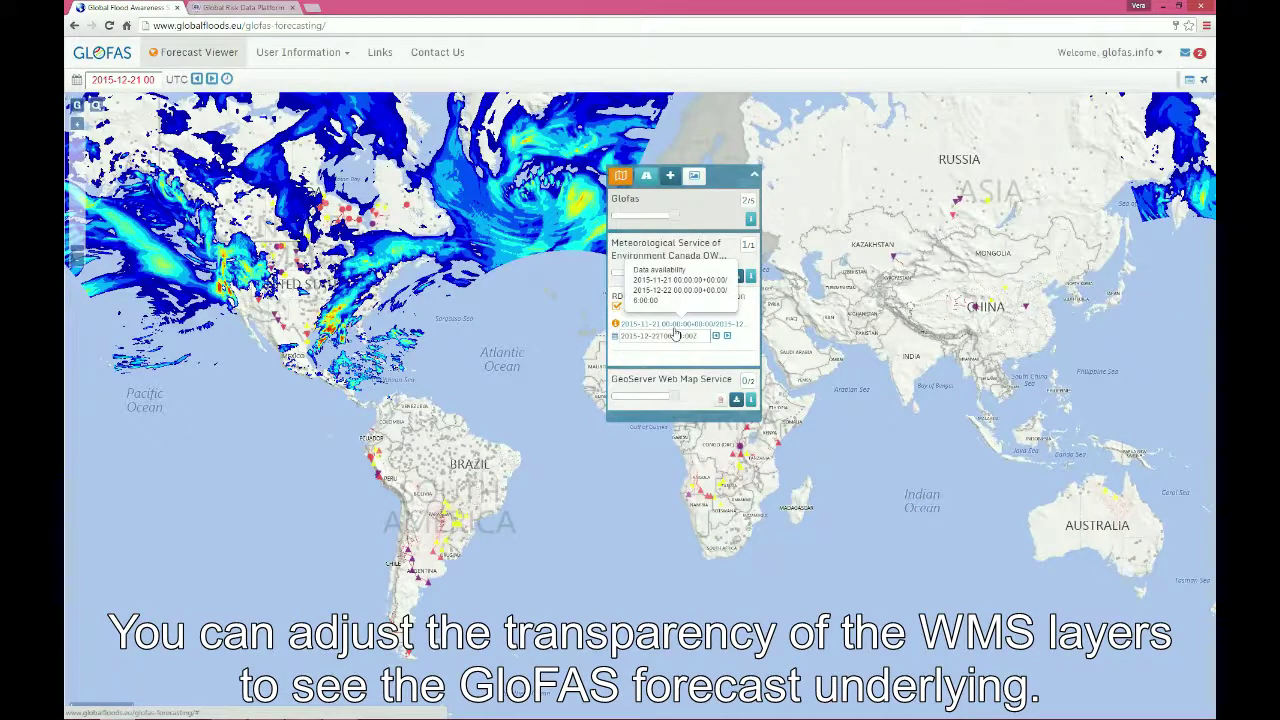
{"action": "left_click", "coordinate": [727, 338]}
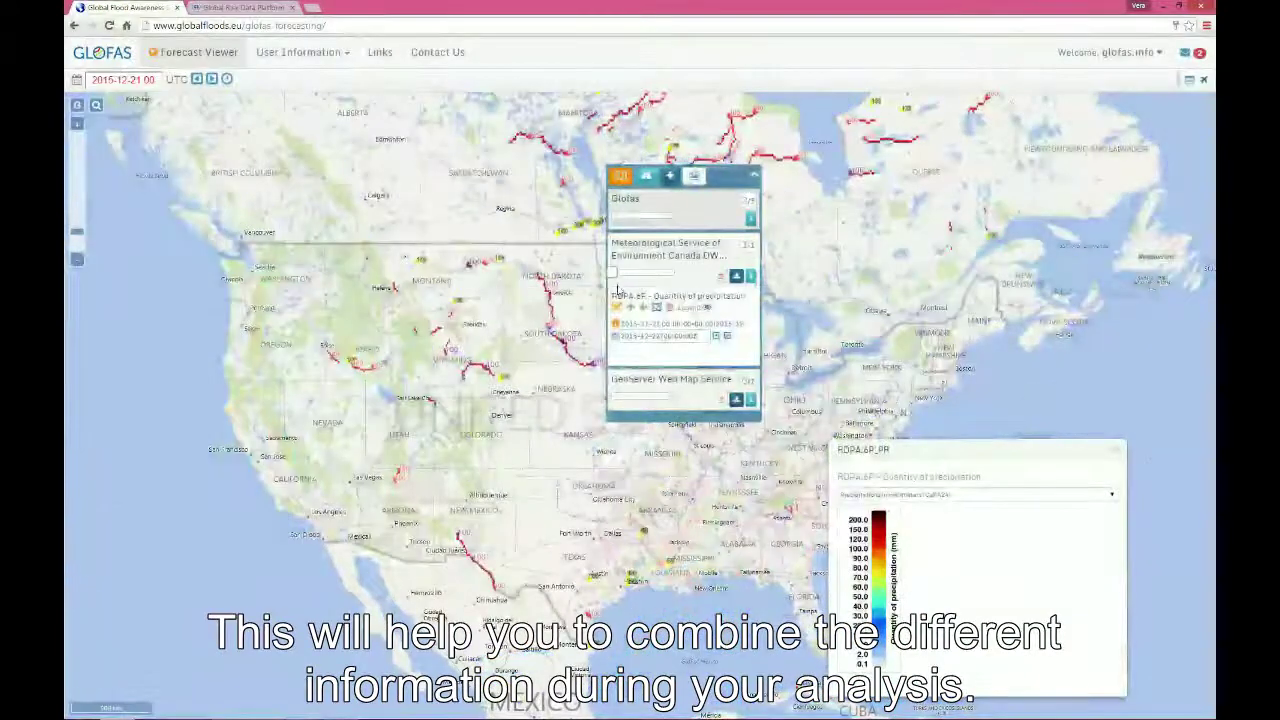
Raise the RDPA.6P precipitation opacity, shift its time step, and choose the 'Precipitations in millimeters' variable
{"action": "left_click_drag", "start_coordinate": [617, 289], "coordinate": [630, 288]}
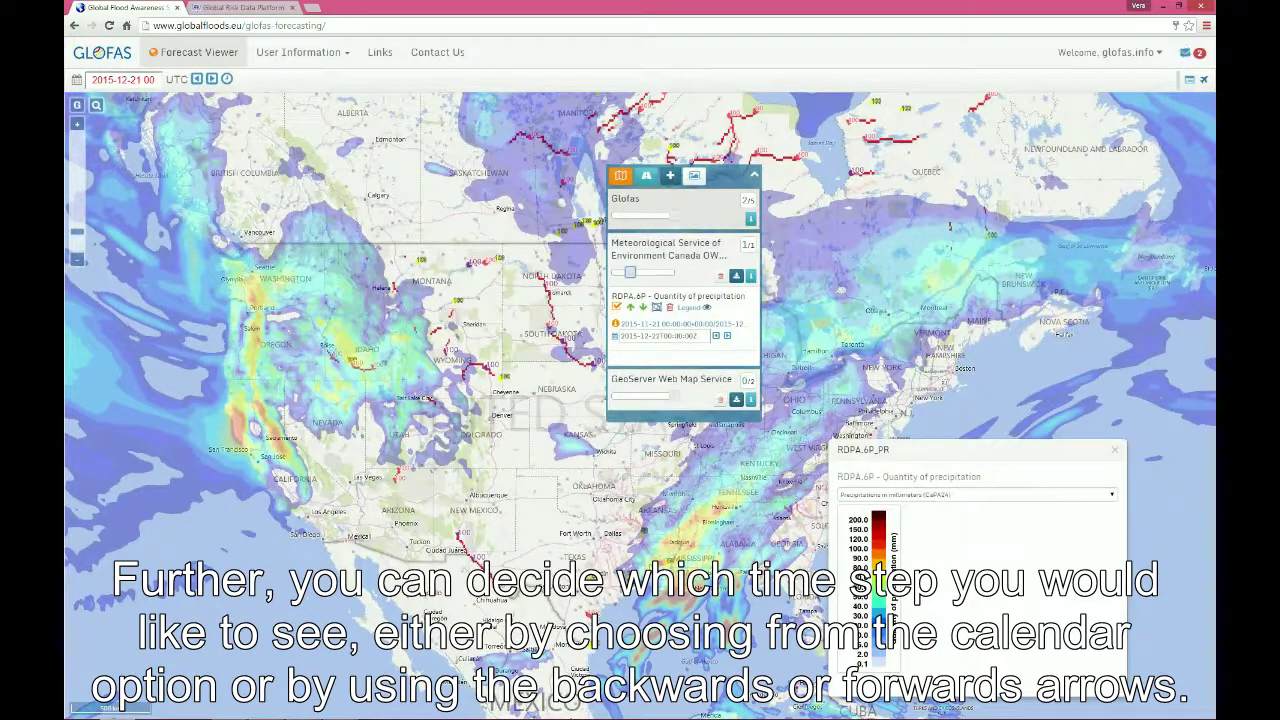
{"action": "left_click", "coordinate": [727, 339]}
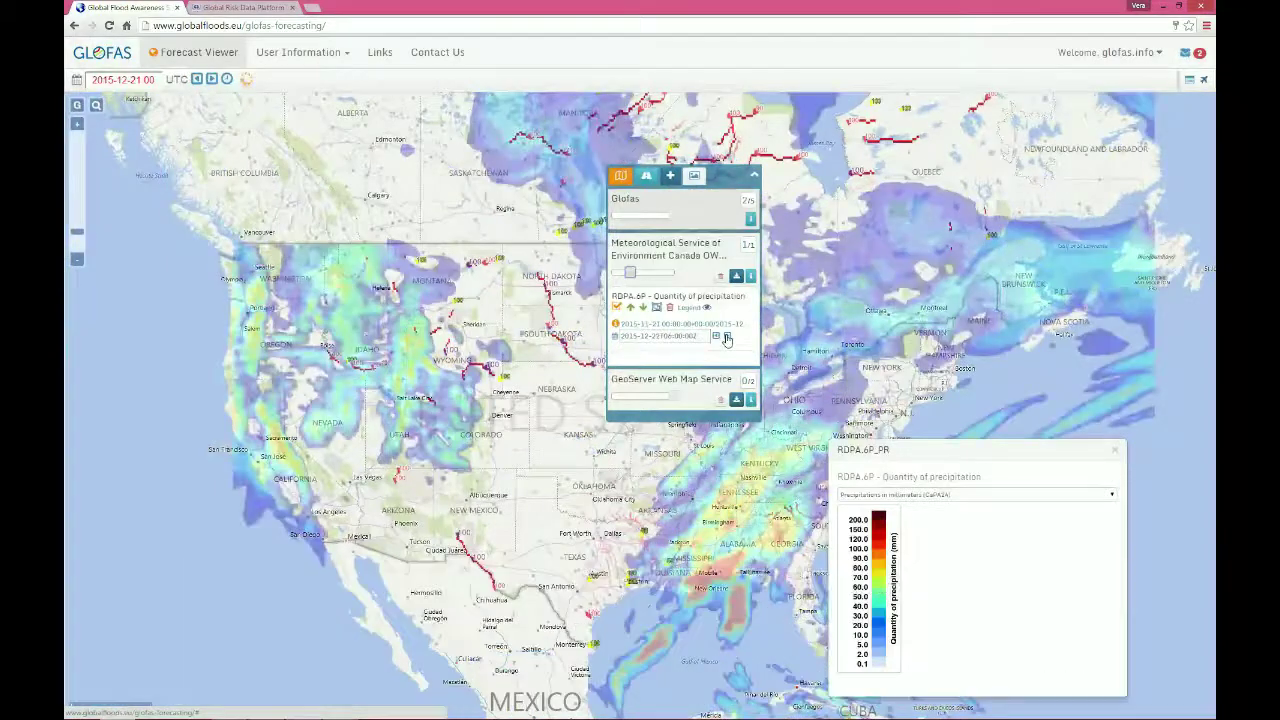
{"action": "left_click", "coordinate": [727, 339]}
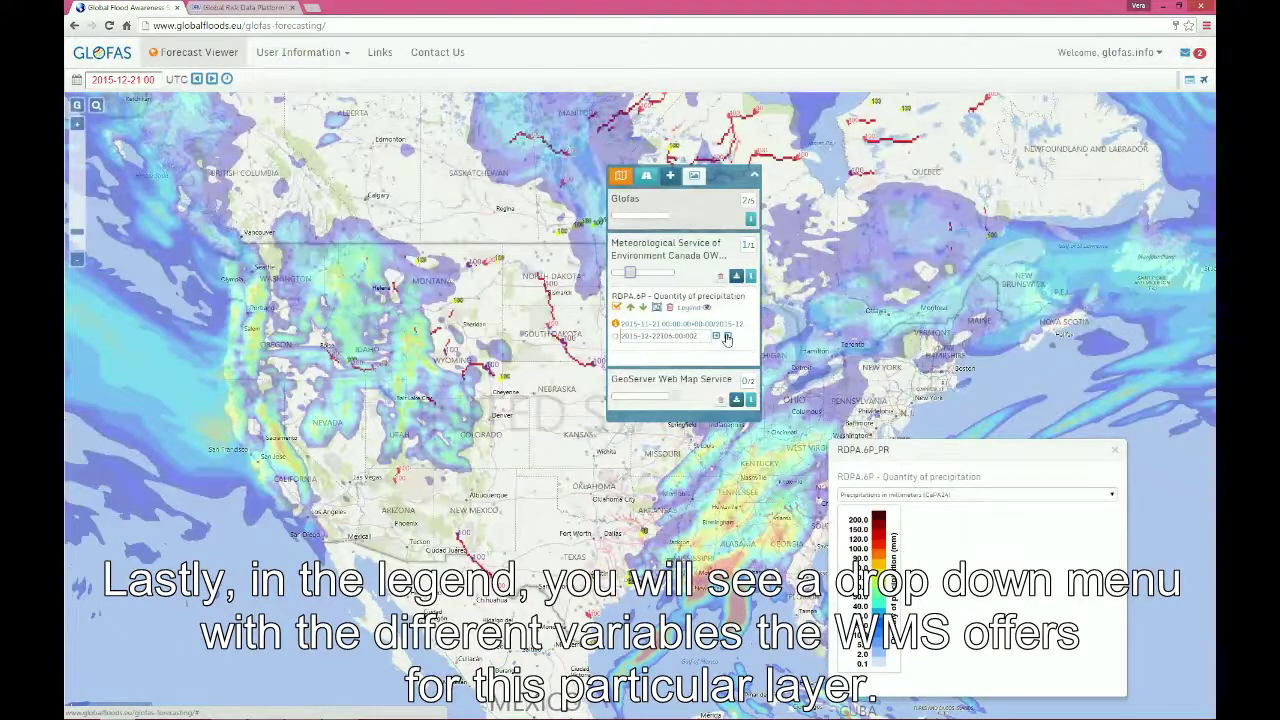
{"action": "left_click", "coordinate": [727, 339]}
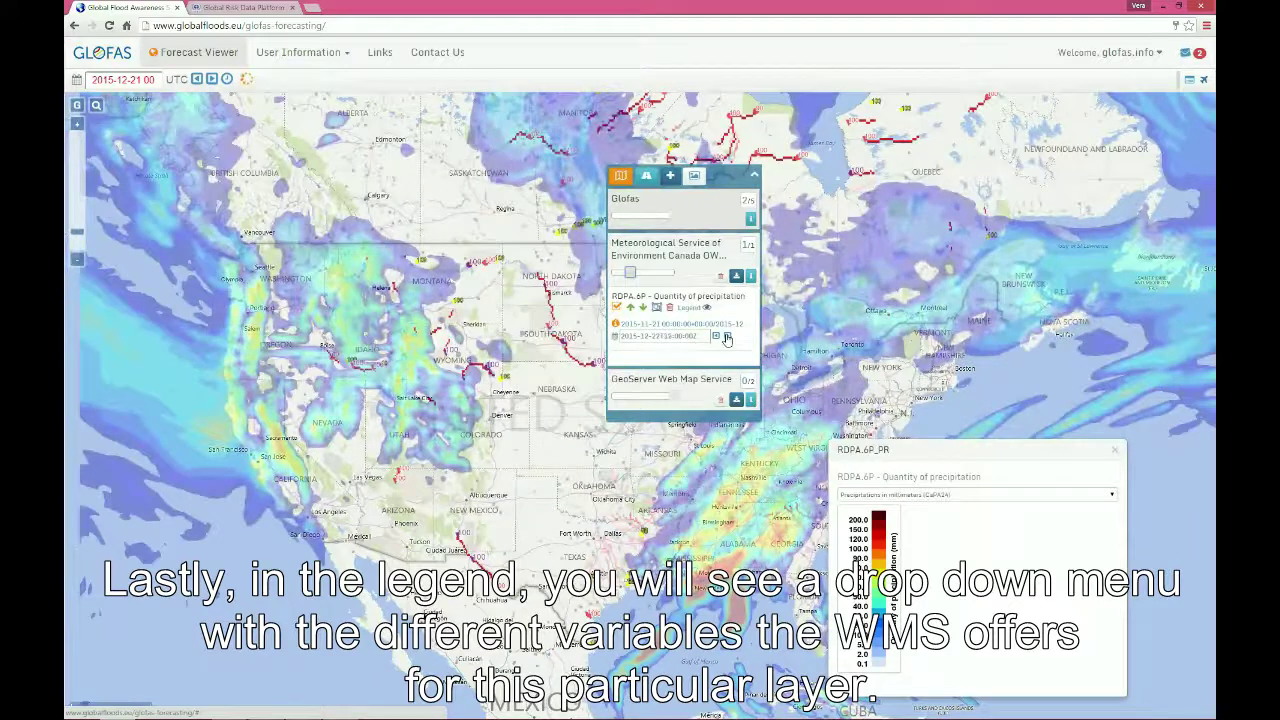
{"action": "left_click", "coordinate": [860, 495]}
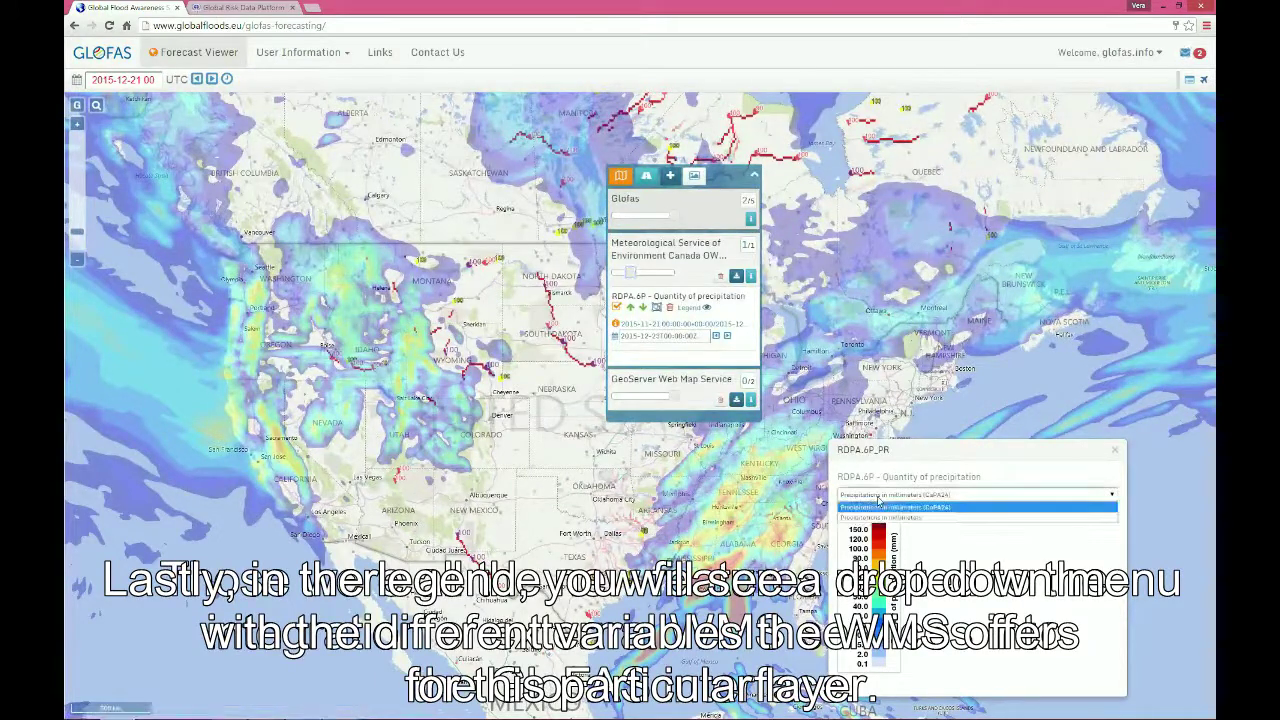
{"action": "left_click", "coordinate": [875, 518]}
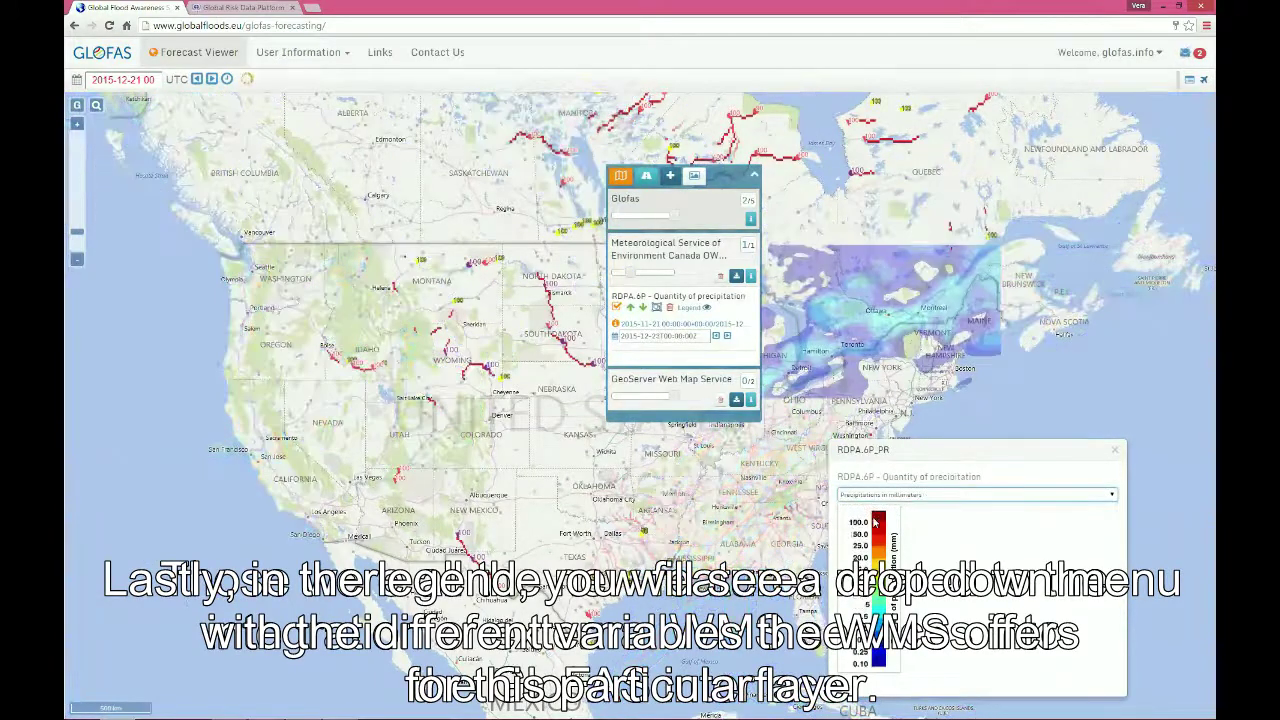